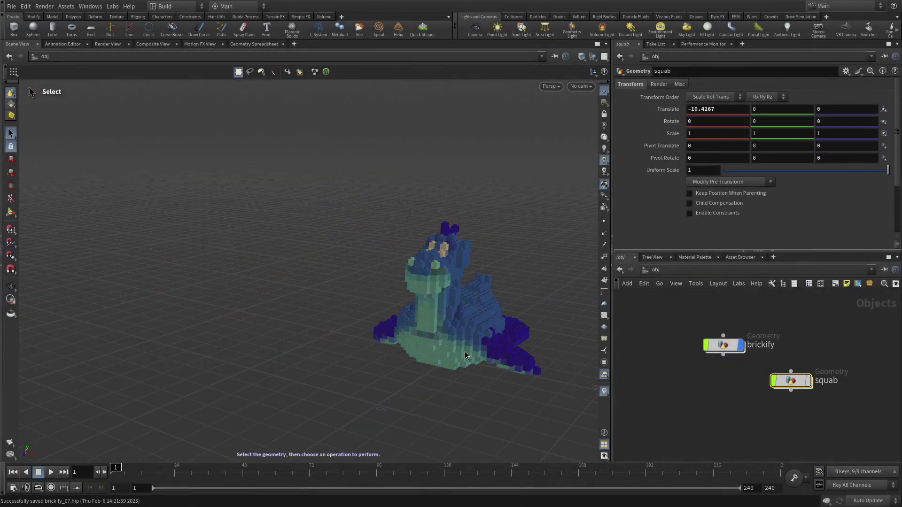
- Frame the brick squab from a low side angle and dive into the brickify object
key("Escape")
key("h")
left_click_drag(424, 383, 474, 346)
key("s")
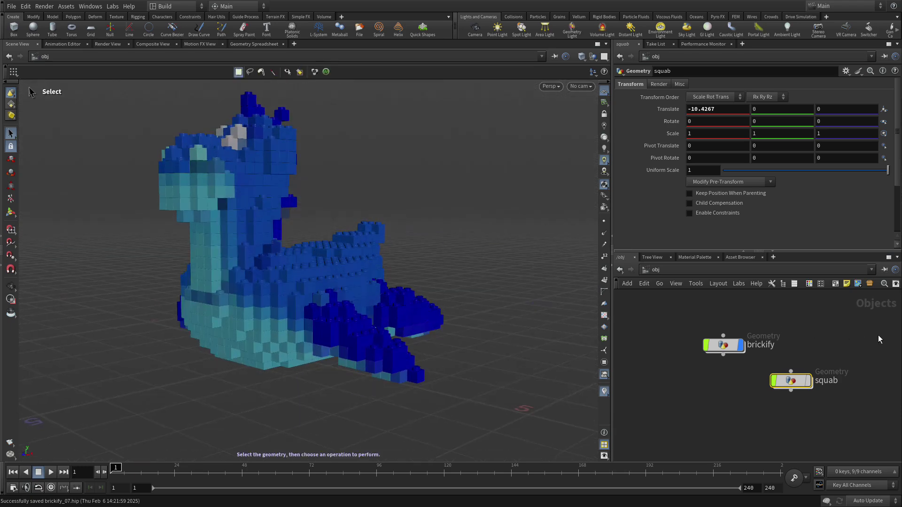
double_click(724, 345)
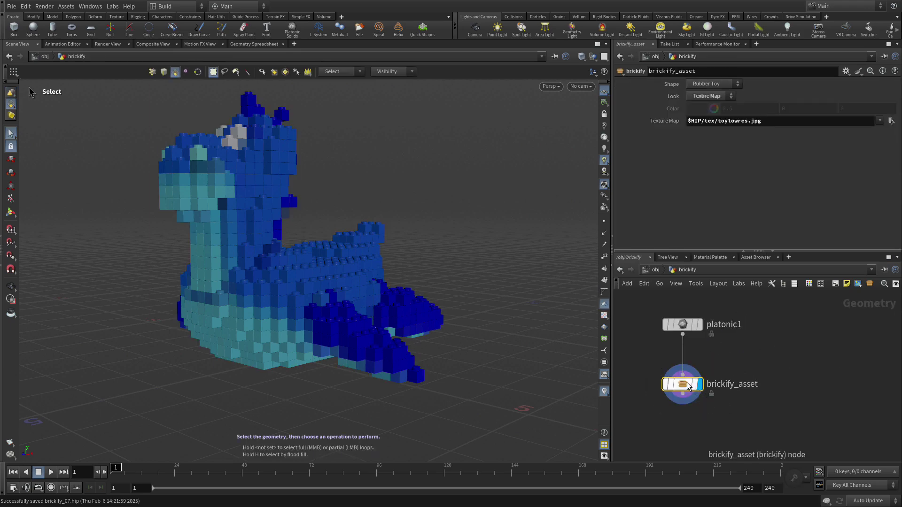
- Unlock the brickify asset and open the network inside brickify_asset
left_click(66, 6)
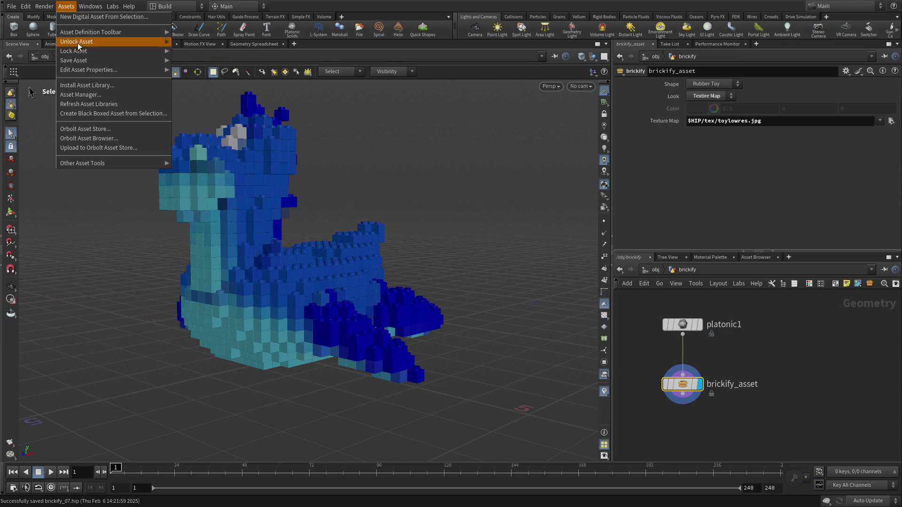
left_click(177, 42)
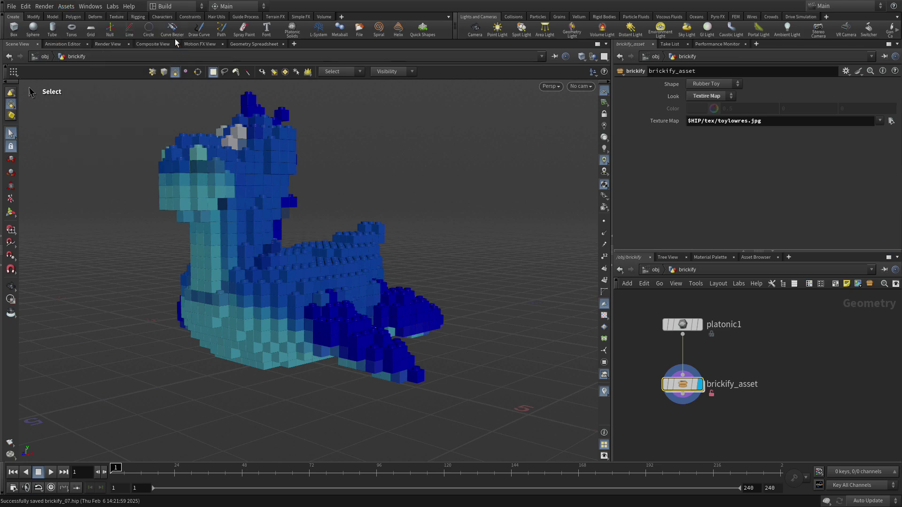
double_click(683, 384)
scroll(793, 427, "up", 5)
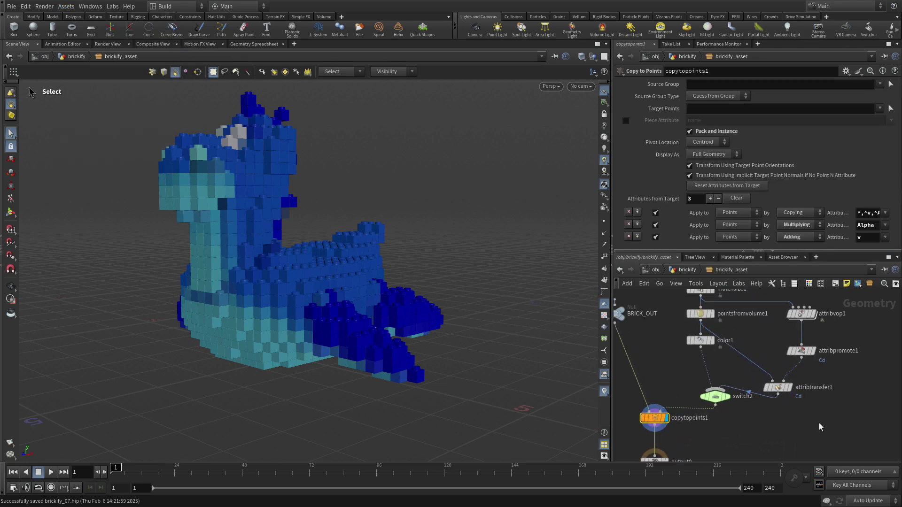
middle_click_drag(809, 420, 805, 374)
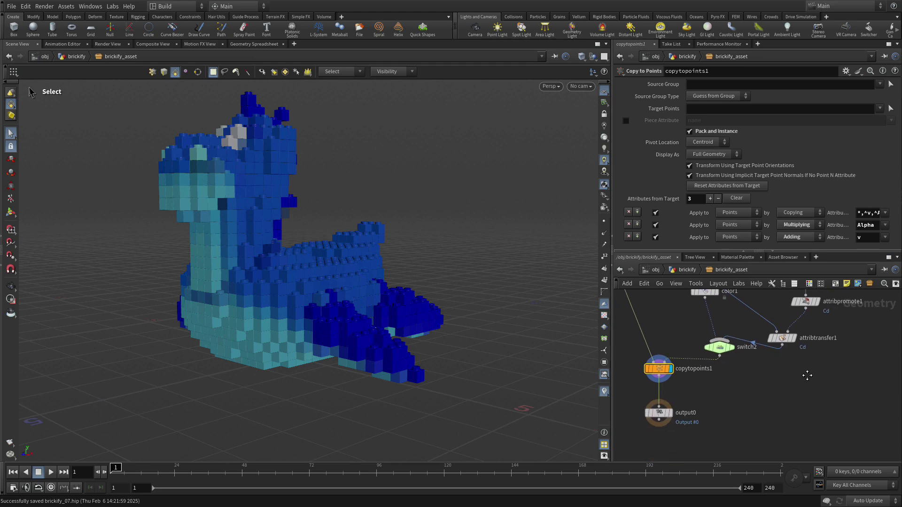
- Rename switch2 to texture_switch and move output0 and copytopoints1 down to make room
double_click(745, 346)
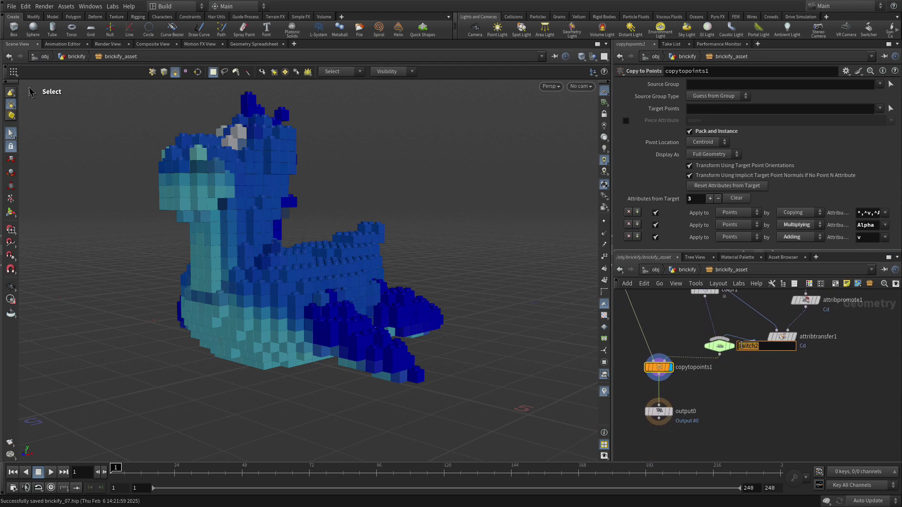
type("texture_switch")
key("Return")
left_click_drag(659, 412, 645, 434)
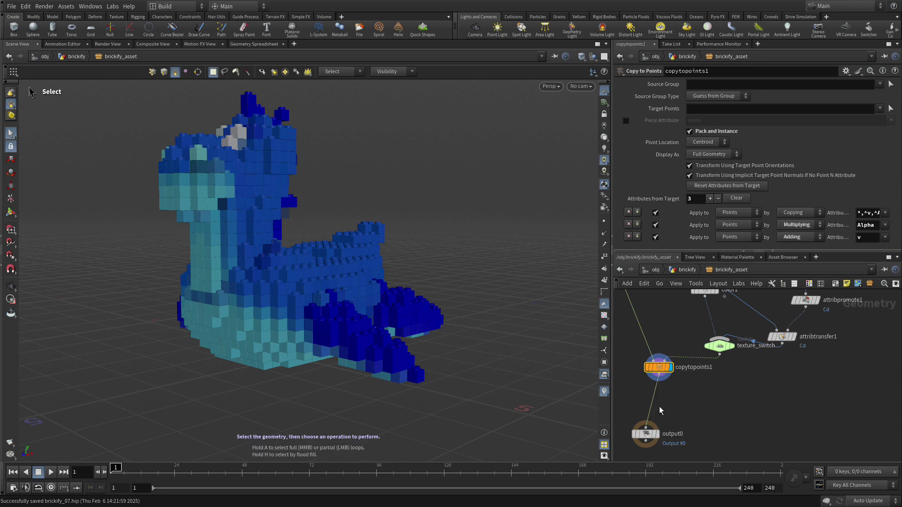
left_click_drag(660, 374, 656, 406)
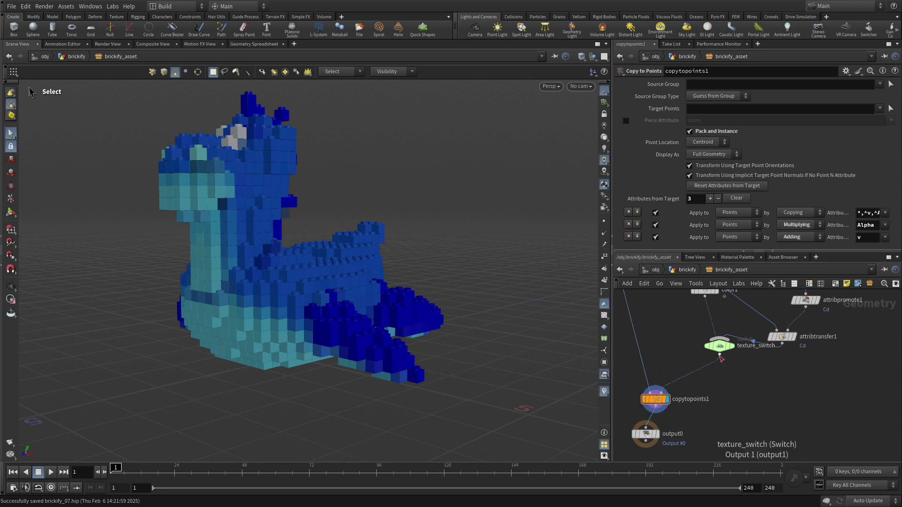
key("Tab")
- Drop a Group by Range node onto the texture_switch–copytopoints1 wire and display grouprange1
type("groupb")
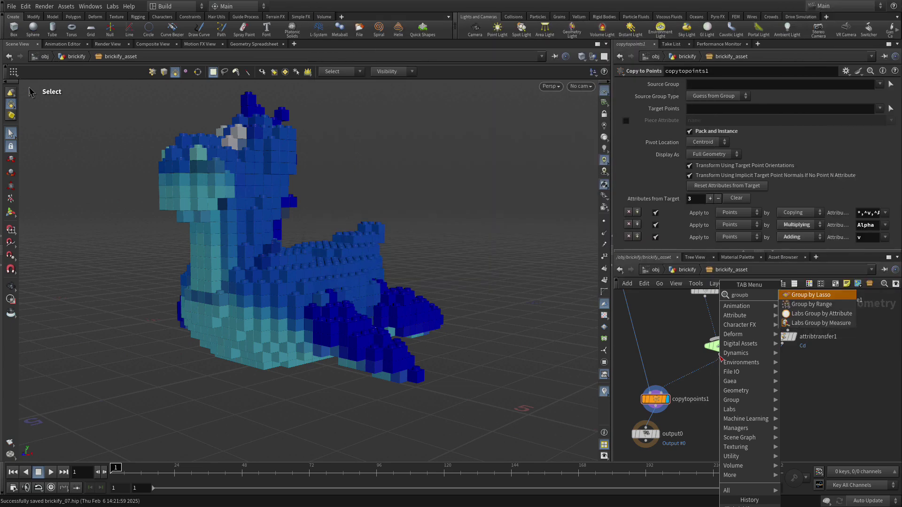
key("Return")
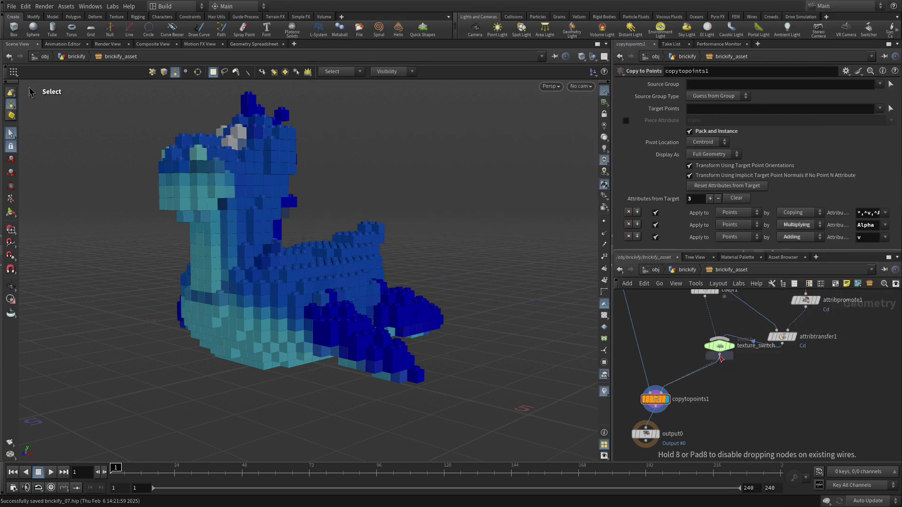
left_click(694, 375)
left_click(768, 371)
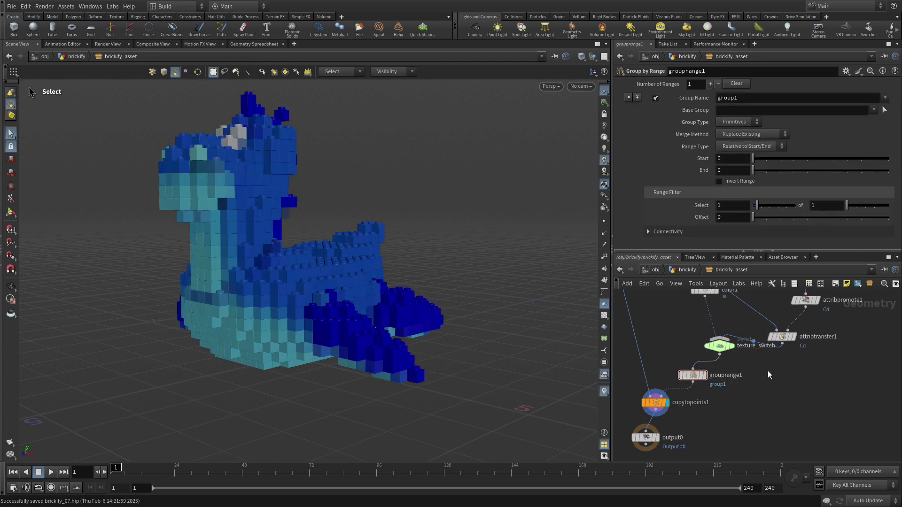
left_click(705, 377)
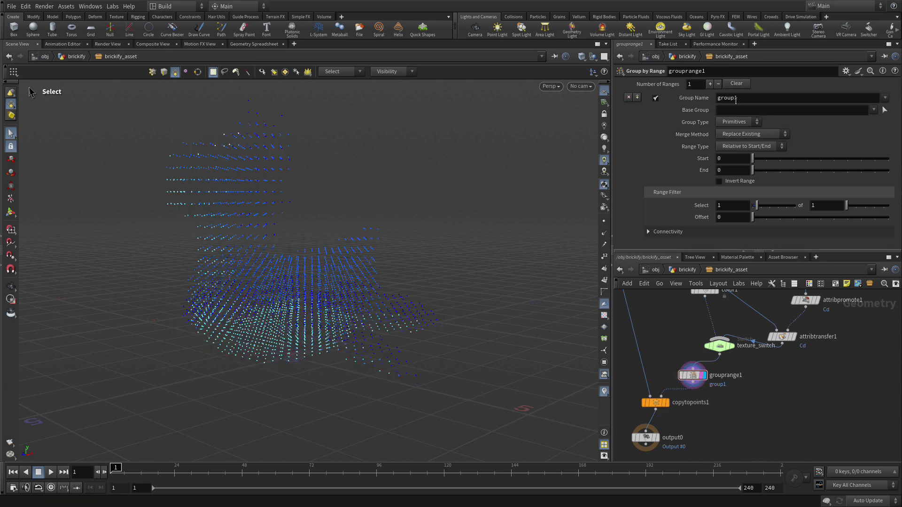
- Name grouprange1's group hide_points and set its Group Type to Points
left_click_drag(742, 97, 718, 101)
type("hig")
type("e_poin")
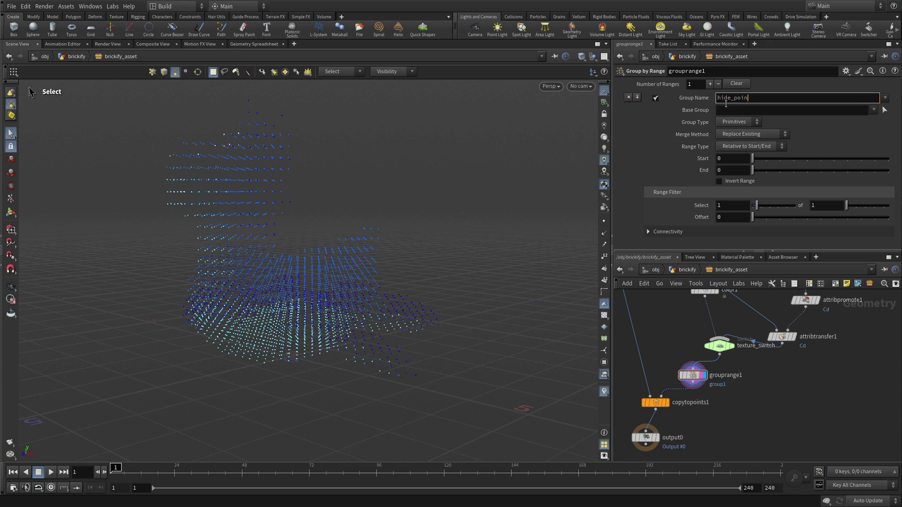
type("mts")
key("Return")
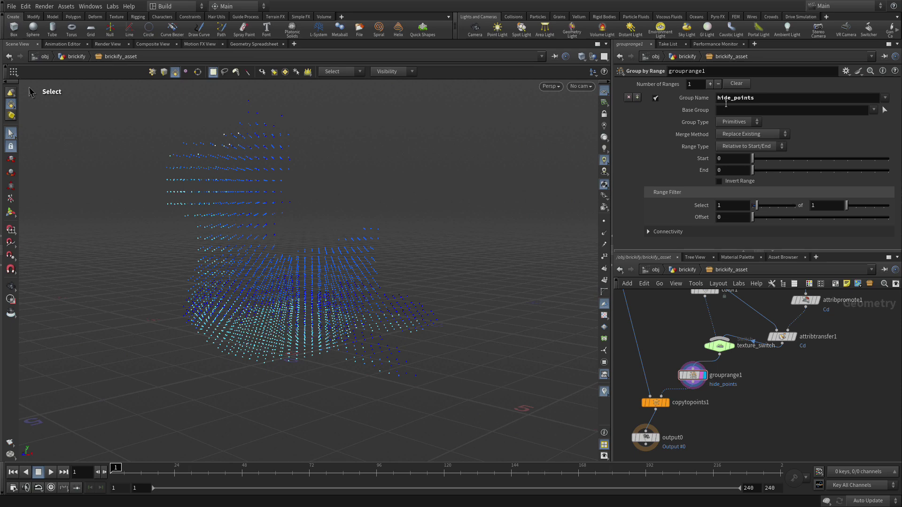
left_click(733, 122)
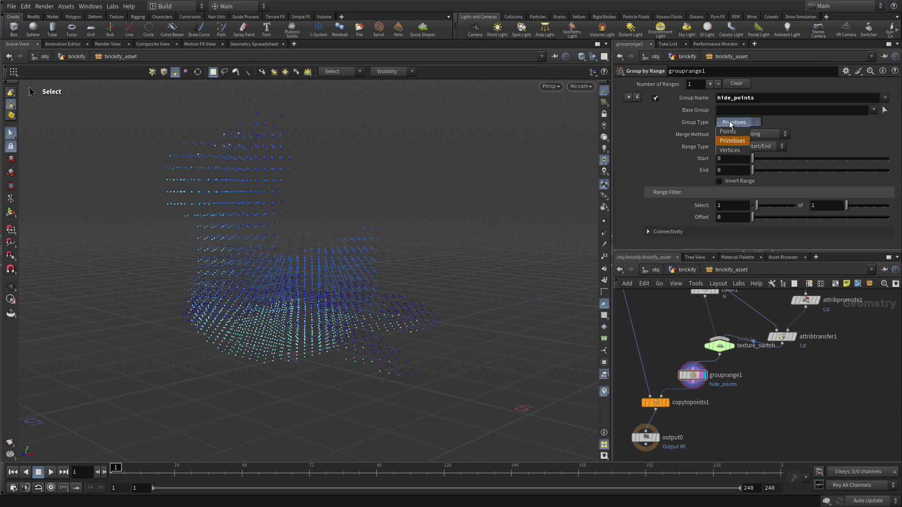
left_click(732, 132)
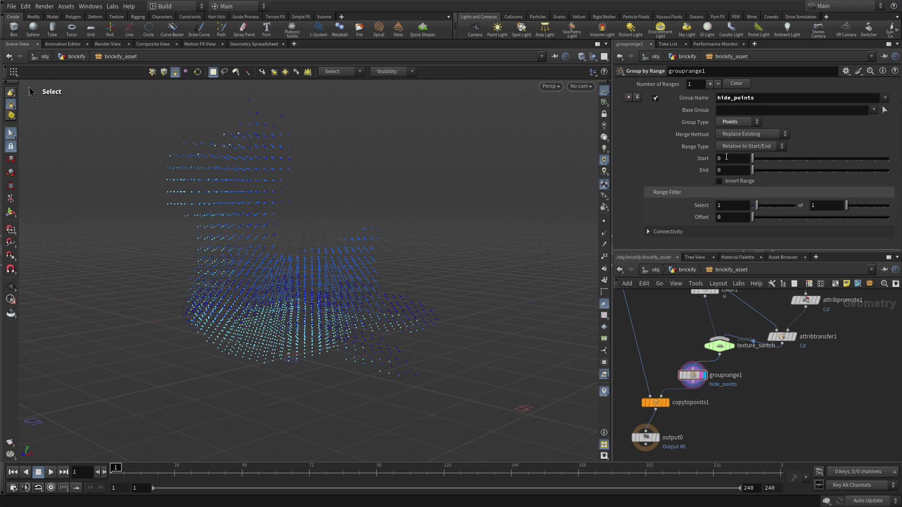
- Set Range Type to Start and Length with the Length expression ($F-1)*20
left_click(746, 146)
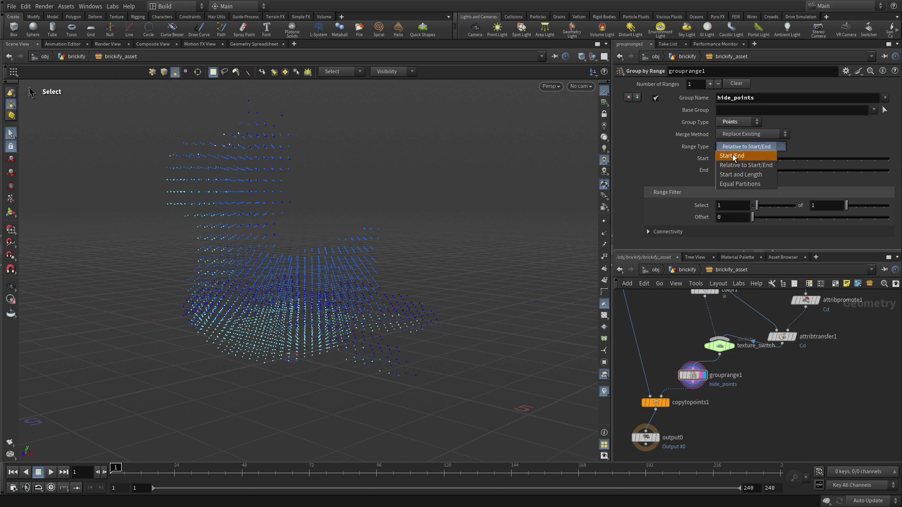
left_click(735, 175)
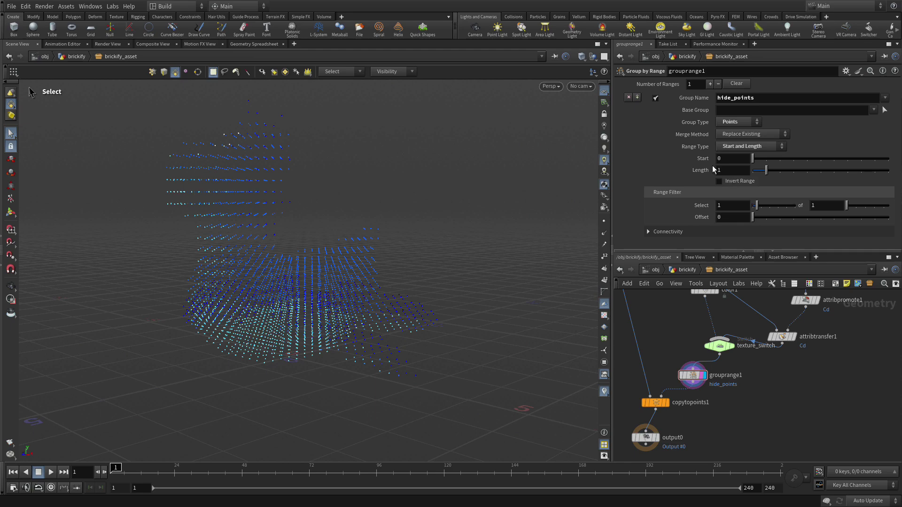
double_click(717, 170)
type("$F")
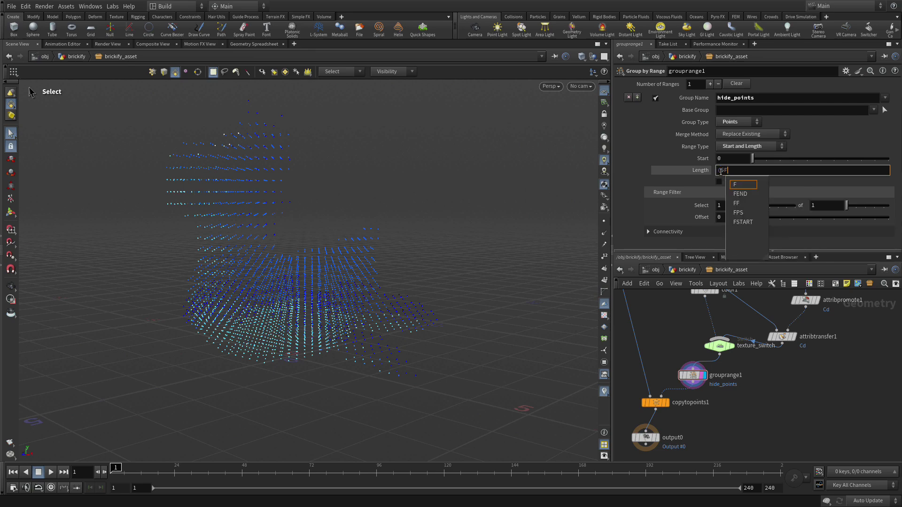
type("-1)*20")
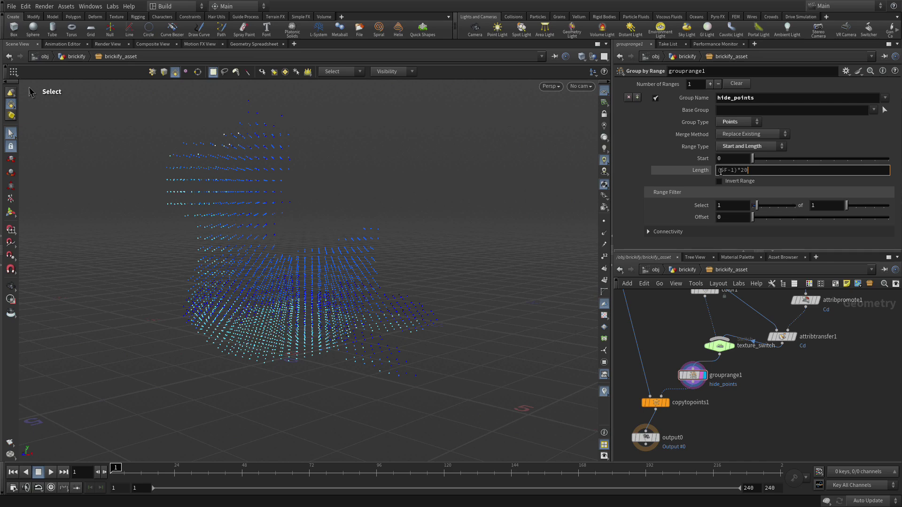
key("Return")
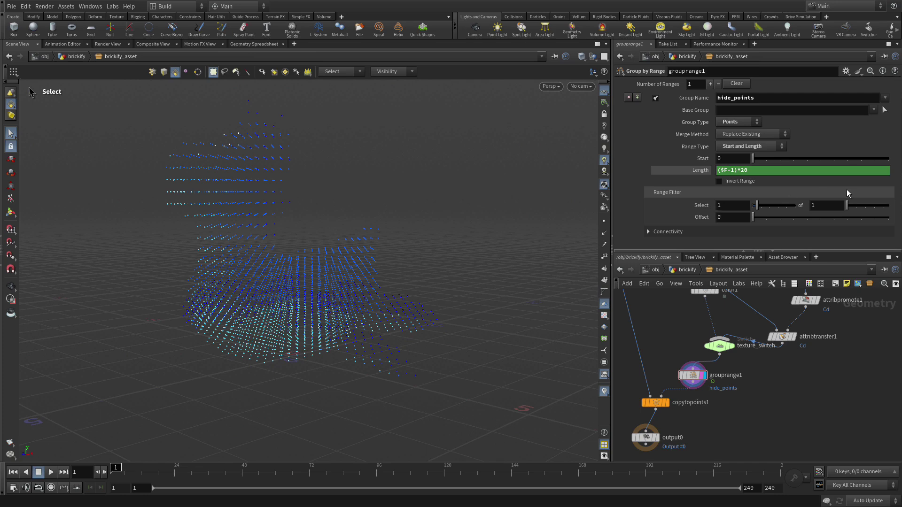
- Scrub the timeline with Edit Current Operation on to watch hide_points grow
mouse_move(128, 469)
left_mouse_down()
mouse_move(256, 470)
mouse_move(538, 441)
mouse_move(772, 441)
mouse_move(116, 441)
left_mouse_up()
left_click(16, 216)
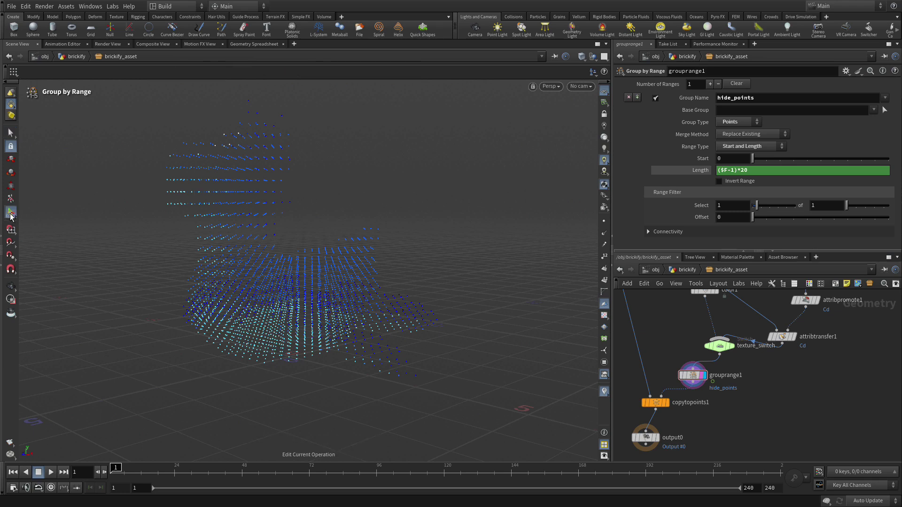
left_click_drag(116, 468, 169, 314)
- Move output0 and copytopoints1 down below grouprange1
mouse_move(647, 440)
left_click_drag(647, 439, 639, 448)
mouse_move(654, 363)
left_click_drag(654, 363, 640, 400)
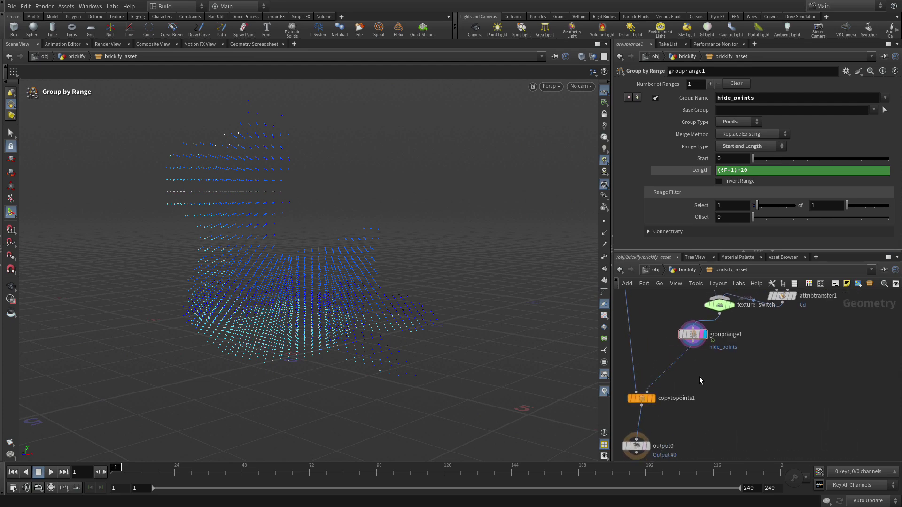
key("Tab")
- Add a blast1 node between grouprange1 and copytopoints1 that deletes the hide_points group
left_click(700, 376)
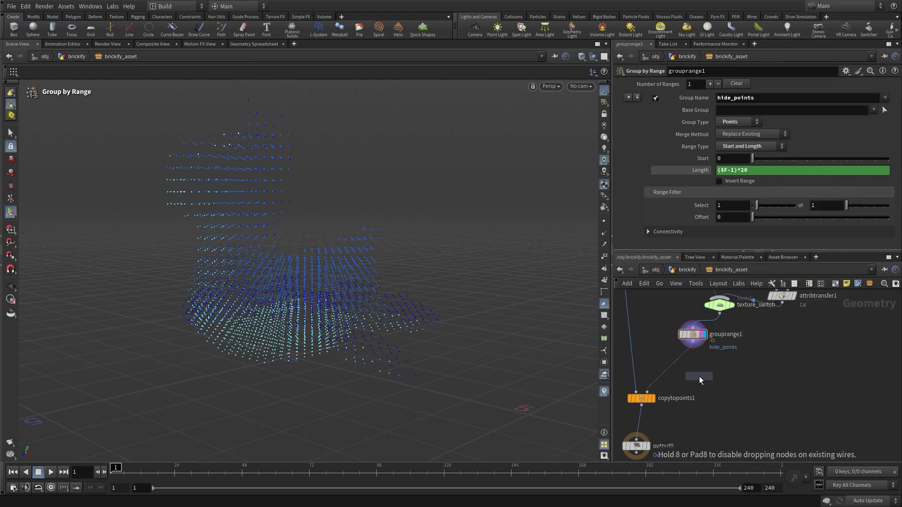
left_click(669, 376)
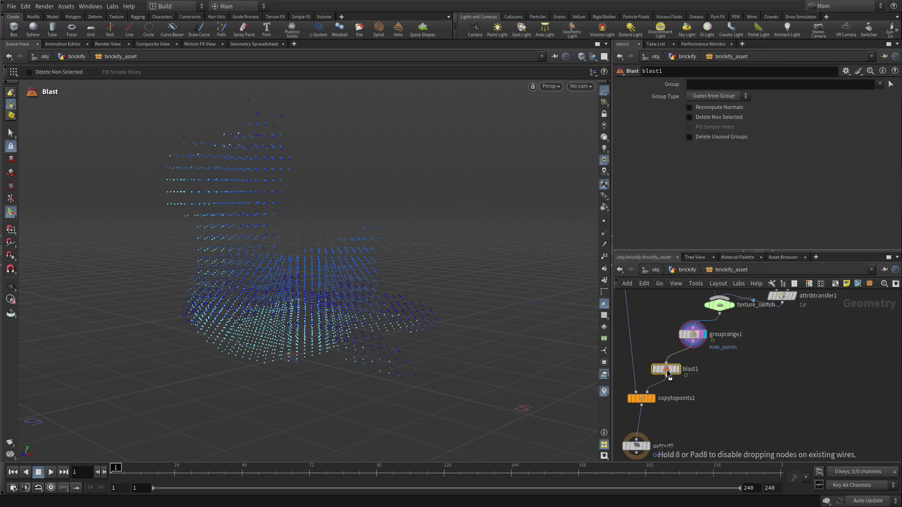
left_click(880, 84)
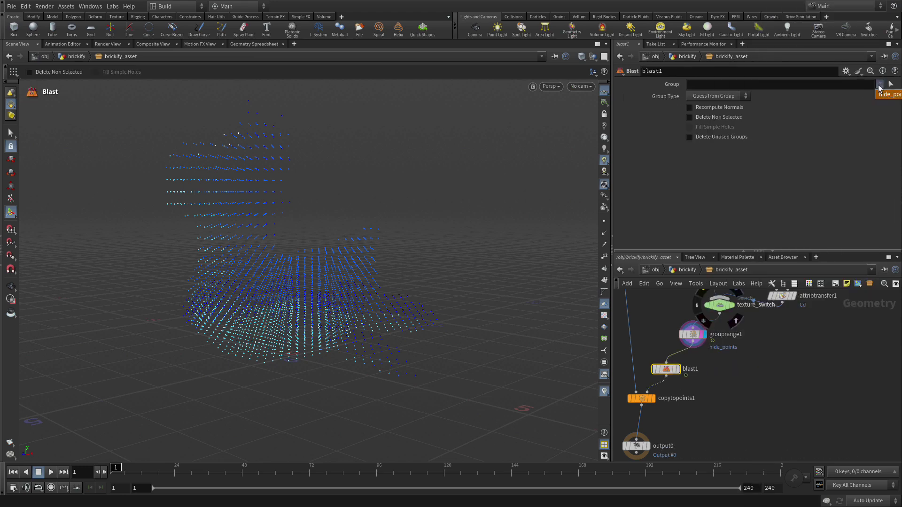
left_click(883, 95)
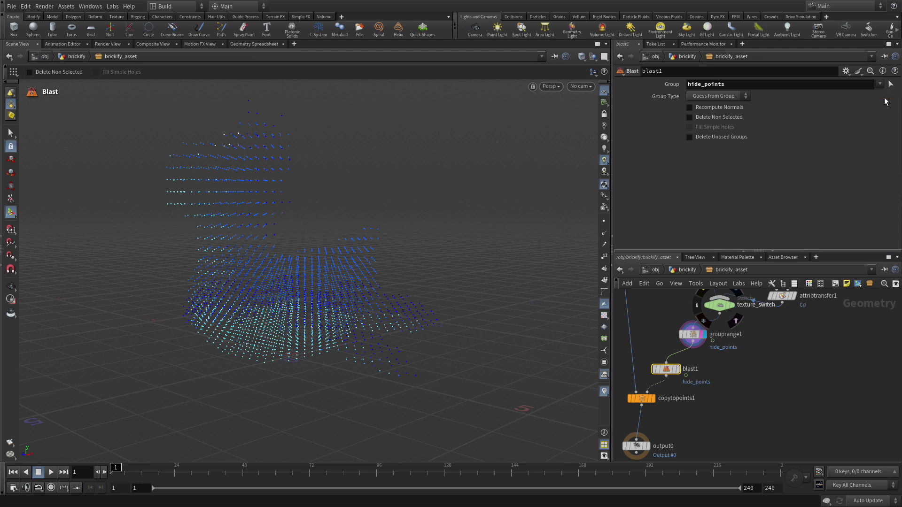
- Display copytopoints1's bricks and scrub to around frame 42 and back to frame 1
left_click(653, 399)
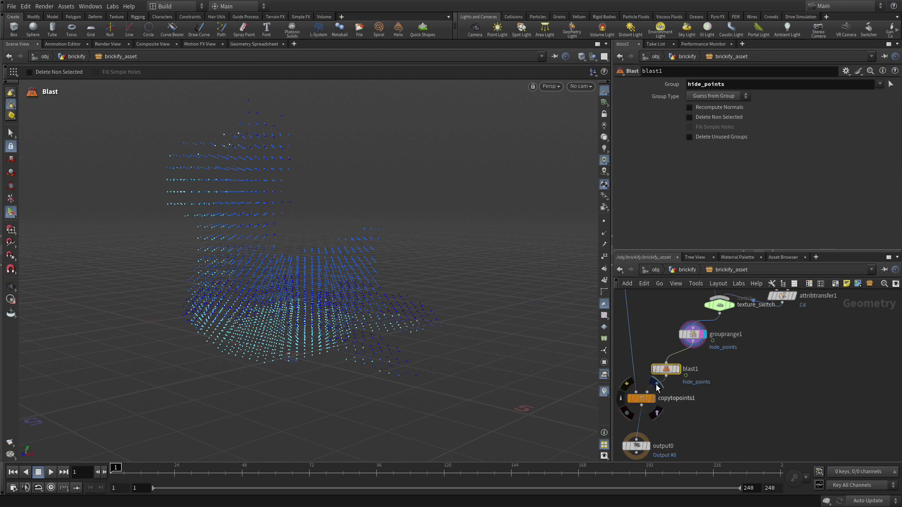
left_click(644, 402)
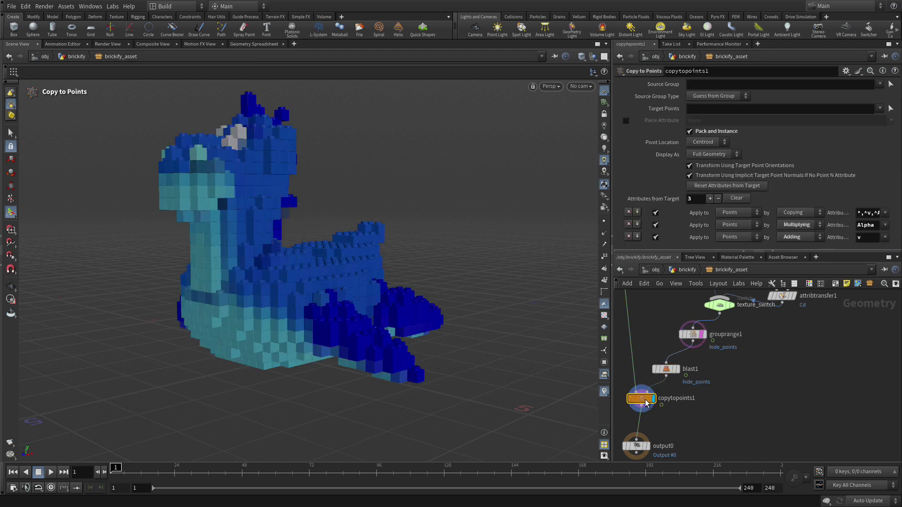
mouse_move(115, 469)
left_mouse_down()
mouse_move(545, 469)
mouse_move(687, 443)
mouse_move(153, 426)
mouse_move(39, 409)
mouse_move(56, 413)
left_mouse_up()
mouse_move(114, 469)
left_mouse_down()
mouse_move(423, 469)
mouse_move(115, 469)
left_mouse_up()
left_click(667, 369)
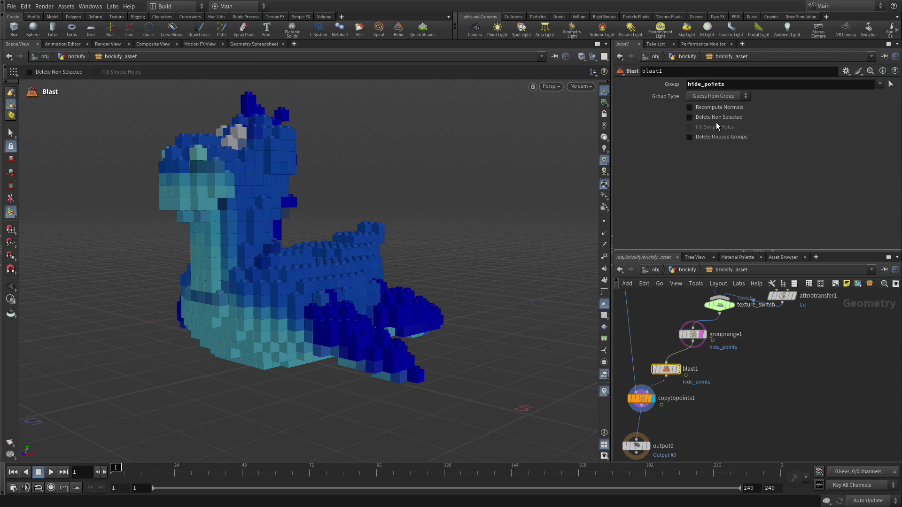
- Enable Delete Non Selected on blast1, preview a few frames, and move texture_switch up
left_click(701, 117)
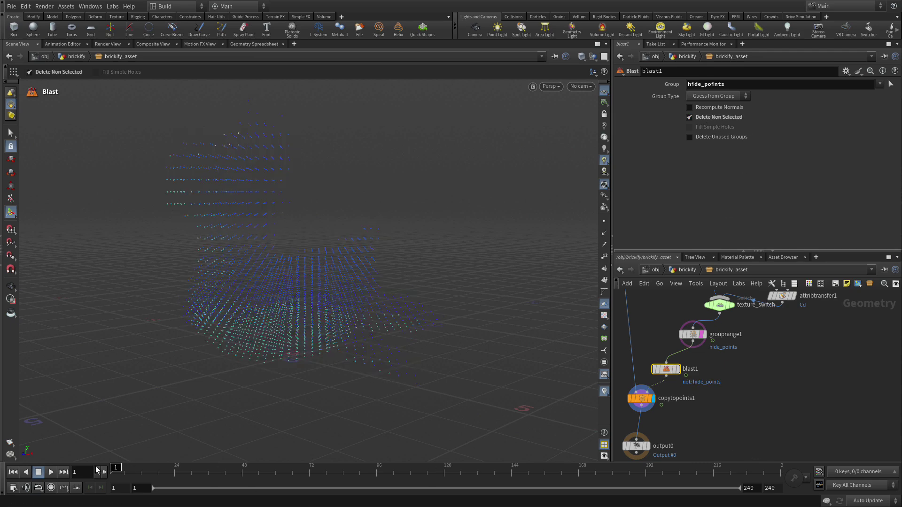
mouse_move(117, 467)
left_mouse_down()
mouse_move(251, 439)
mouse_move(651, 432)
mouse_move(757, 440)
mouse_move(117, 465)
mouse_move(680, 463)
mouse_move(117, 465)
left_mouse_up()
middle_click_drag(764, 402, 792, 460)
mouse_move(746, 363)
left_mouse_down()
mouse_move(750, 343)
mouse_move(749, 353)
left_mouse_up()
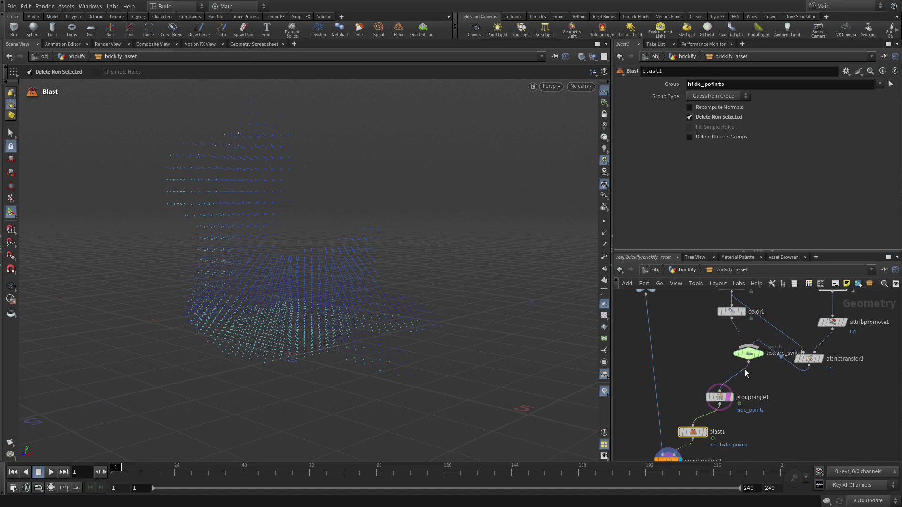
key("Tab")
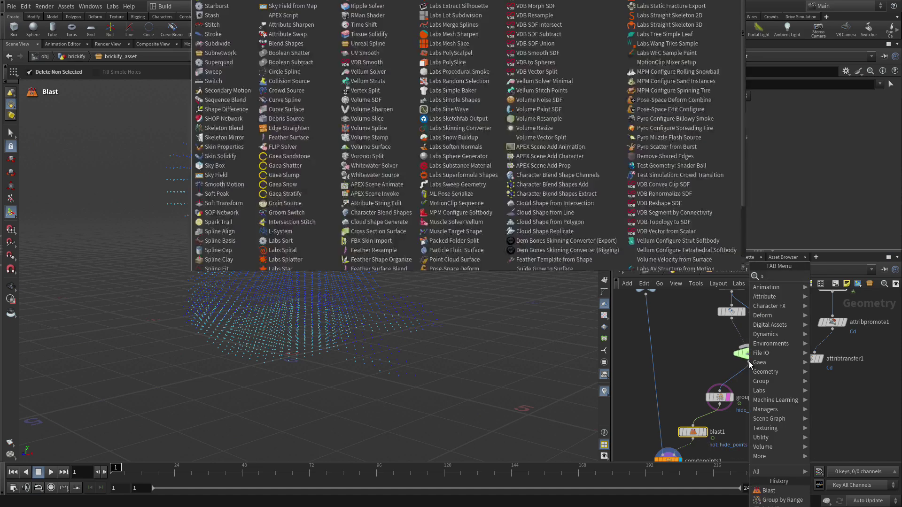
- Insert sort1 after texture_switch with Point Sort set to Along Vector (0, 1, 0)
key("Escape")
left_click_drag(749, 365, 737, 380)
left_click(737, 381)
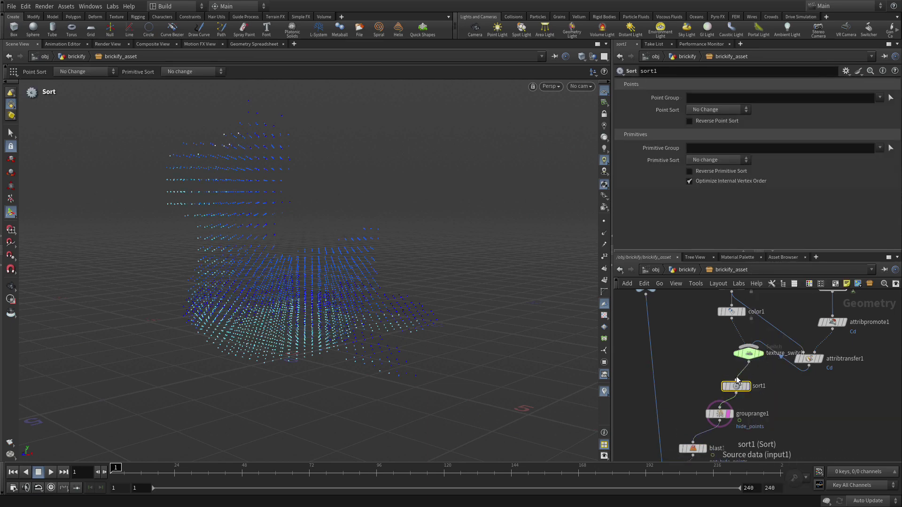
left_click(698, 110)
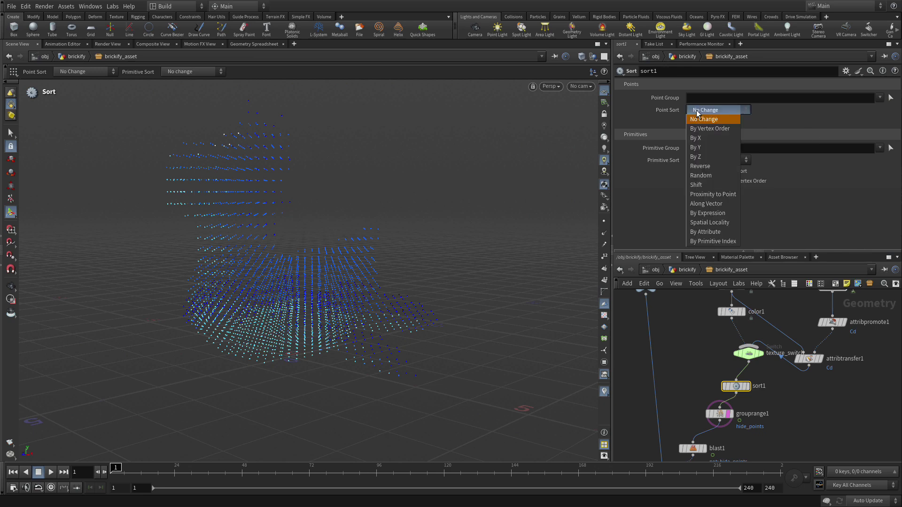
left_click(714, 204)
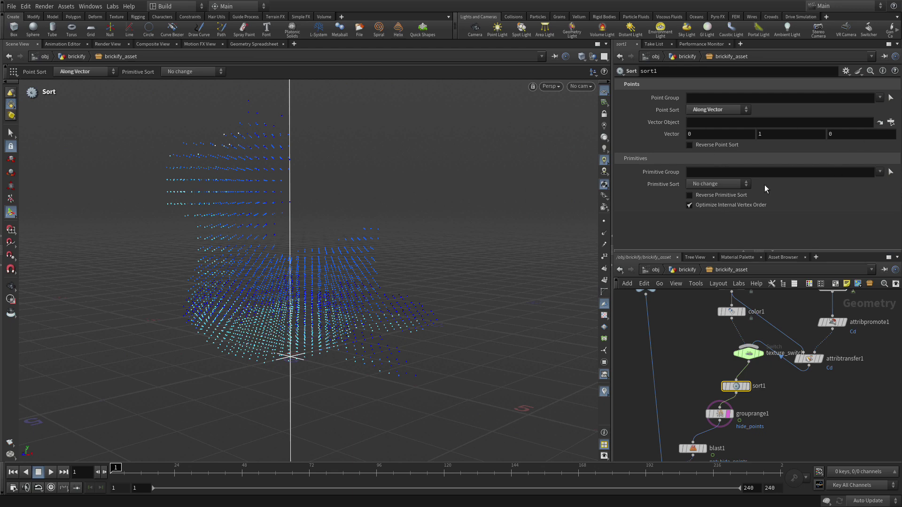
- Scrub from frame 13 to 240 and back to confirm the bricks build bottom-up
left_click(145, 467)
mouse_move(153, 465)
left_mouse_down()
mouse_move(691, 423)
mouse_move(119, 423)
mouse_move(737, 411)
mouse_move(6, 401)
mouse_move(585, 405)
mouse_move(9, 410)
left_mouse_up()
left_click_drag(423, 456, 778, 465)
left_click_drag(757, 393, 100, 394)
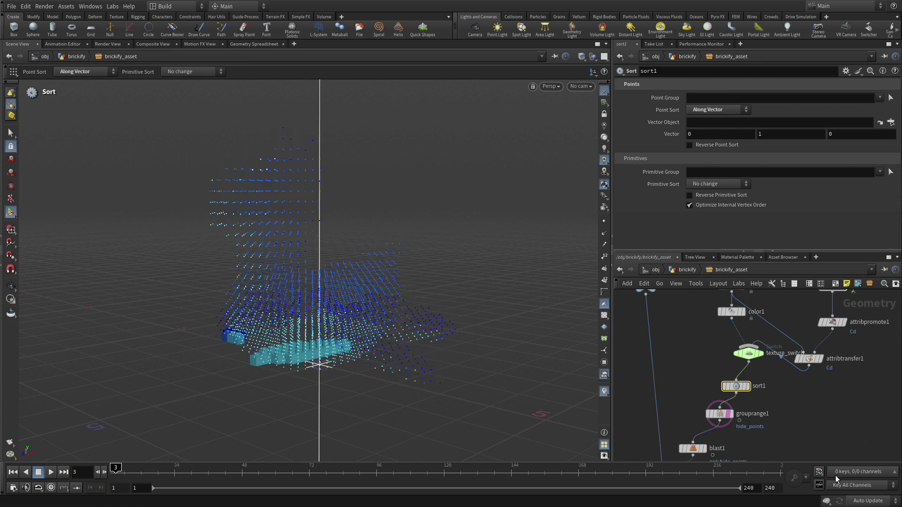
- Line up sort1, grouprange1 and blast1 in a tidy column above copytopoints1
middle_click_drag(801, 432, 795, 378)
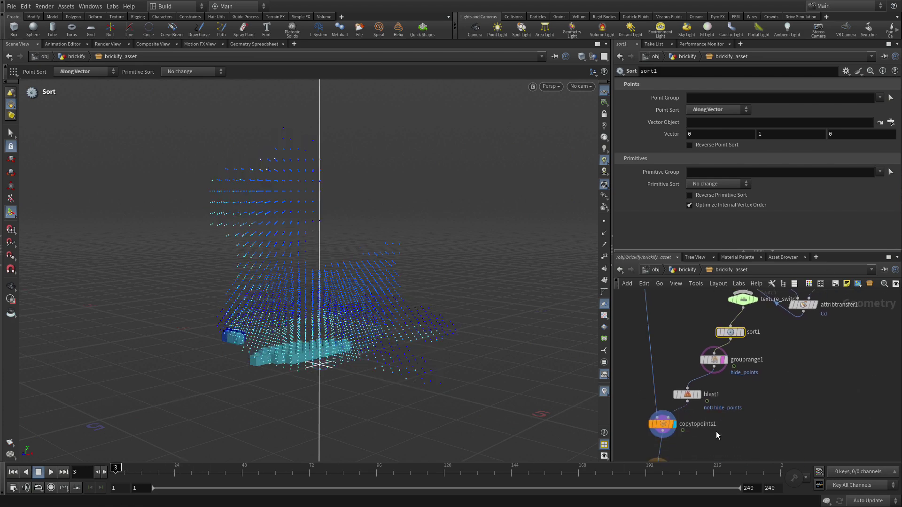
mouse_move(678, 399)
left_click_drag(691, 394, 780, 388)
left_click_drag(714, 361, 771, 362)
left_click_drag(732, 335, 769, 334)
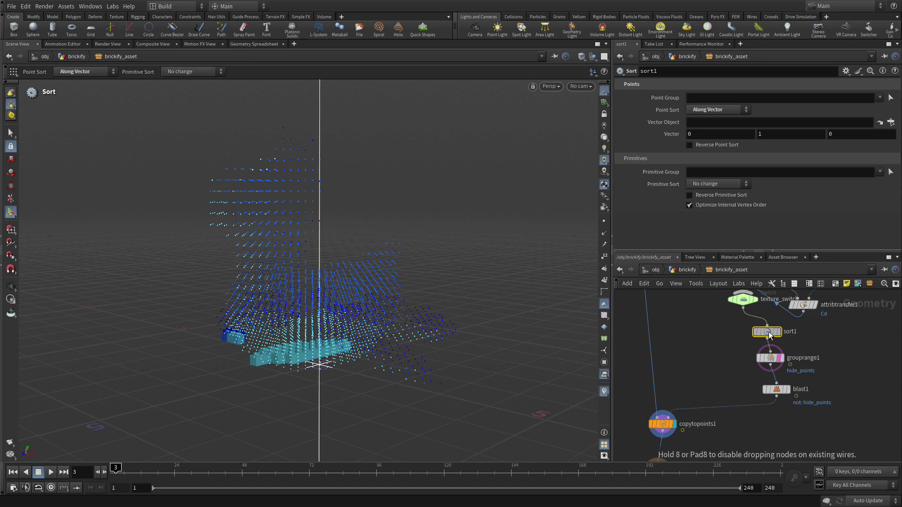
- Insert a switch on the blast1–copytopoints1 wire with texture_switch as its first input
key("Tab")
mouse_move(712, 362)
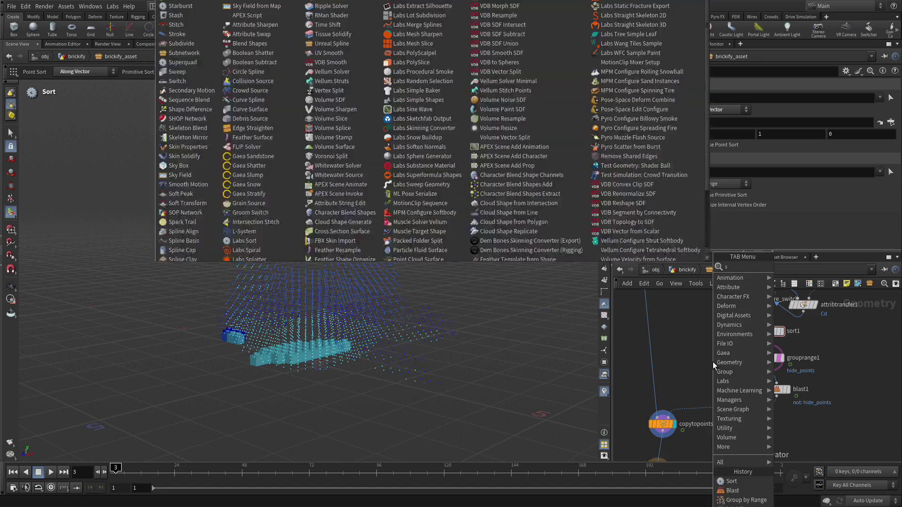
type("null")
key("Return")
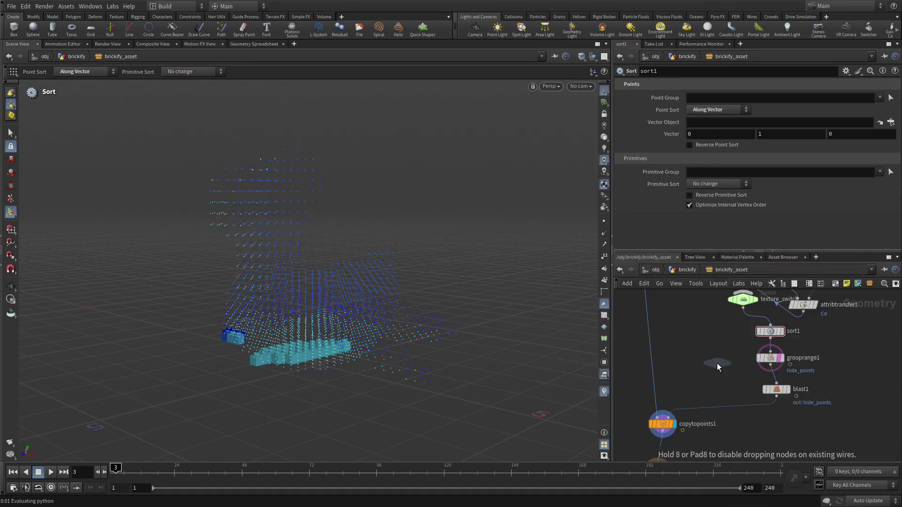
left_click(711, 417)
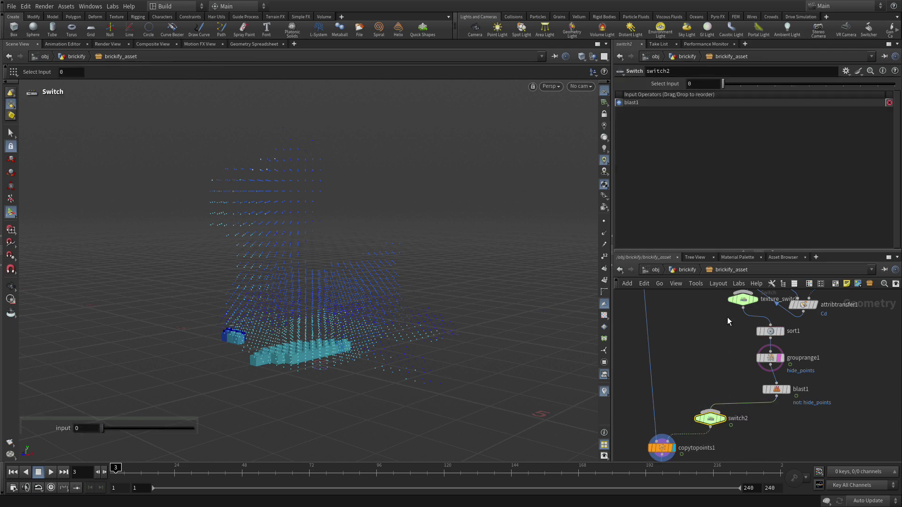
left_click_drag(743, 306, 712, 418)
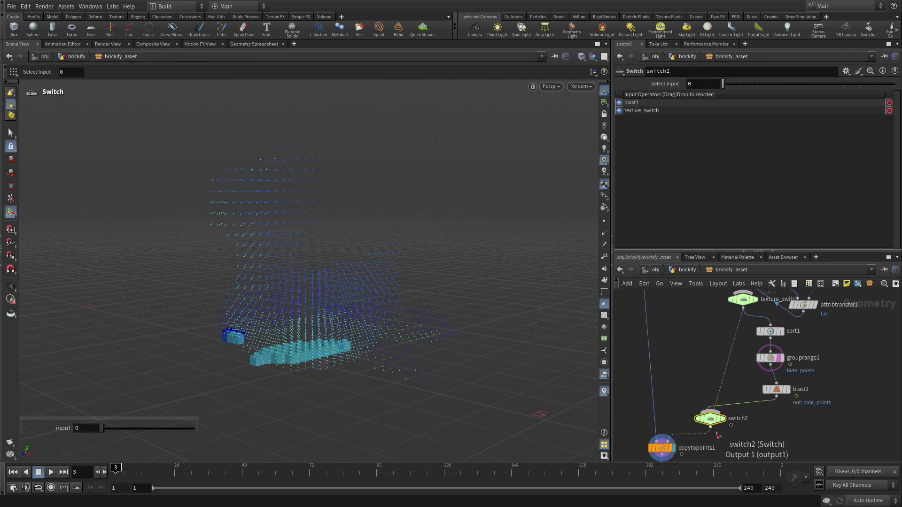
left_click_drag(630, 111, 629, 101)
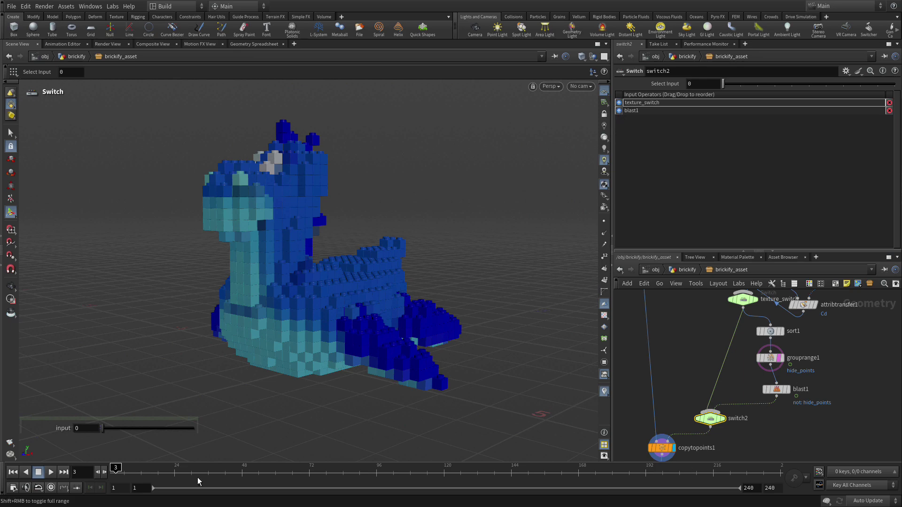
- Test Select Input 1 and 0 over the timeline, ending on the full brick model
left_click(326, 468)
left_click_drag(326, 468, 117, 467)
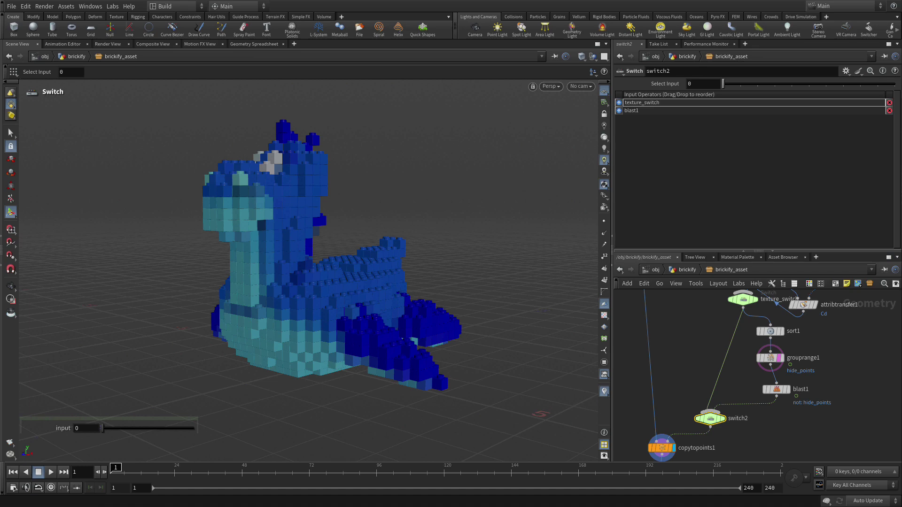
left_click(742, 82)
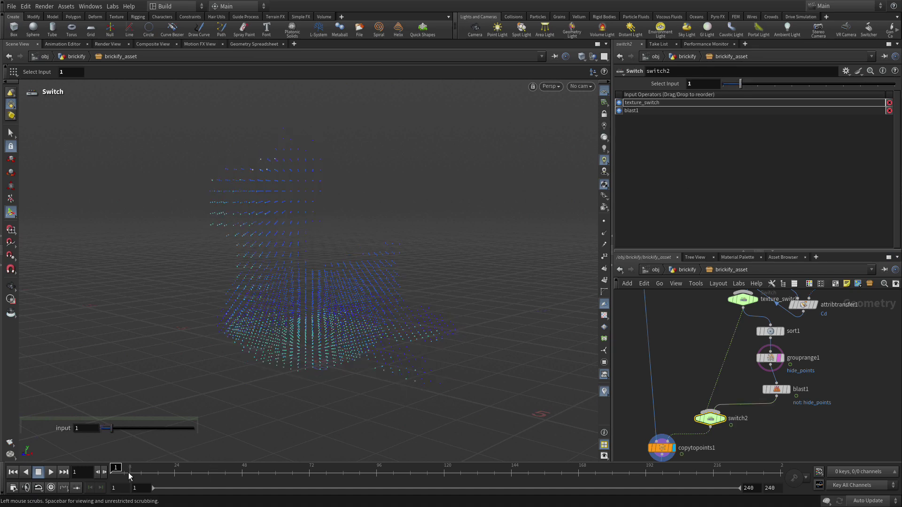
mouse_move(118, 472)
left_mouse_down()
mouse_move(778, 468)
mouse_move(116, 468)
left_mouse_up()
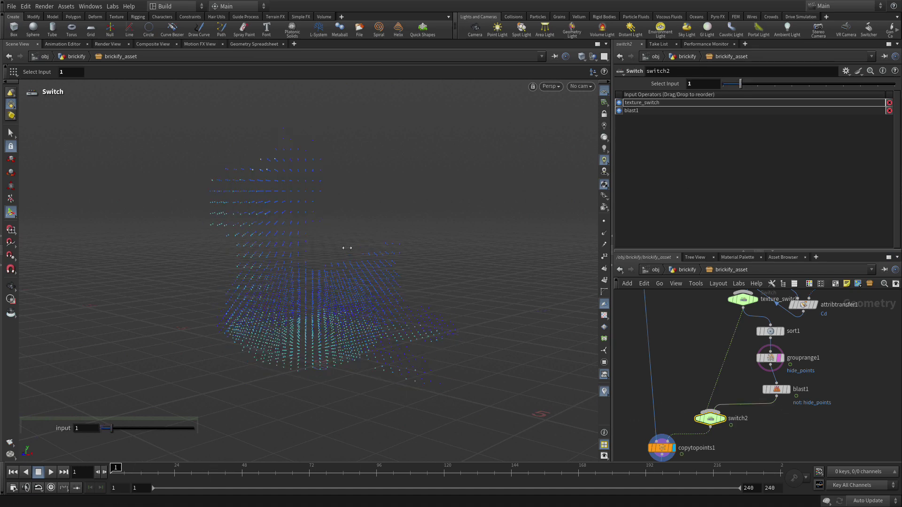
left_click(724, 83)
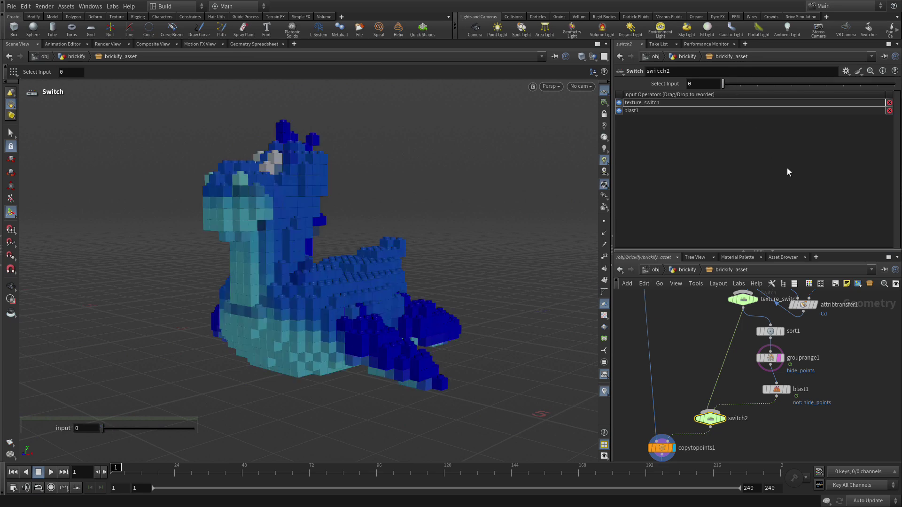
- Open the brickify asset's type properties on the Parameters tab
left_click(62, 8)
mouse_move(86, 70)
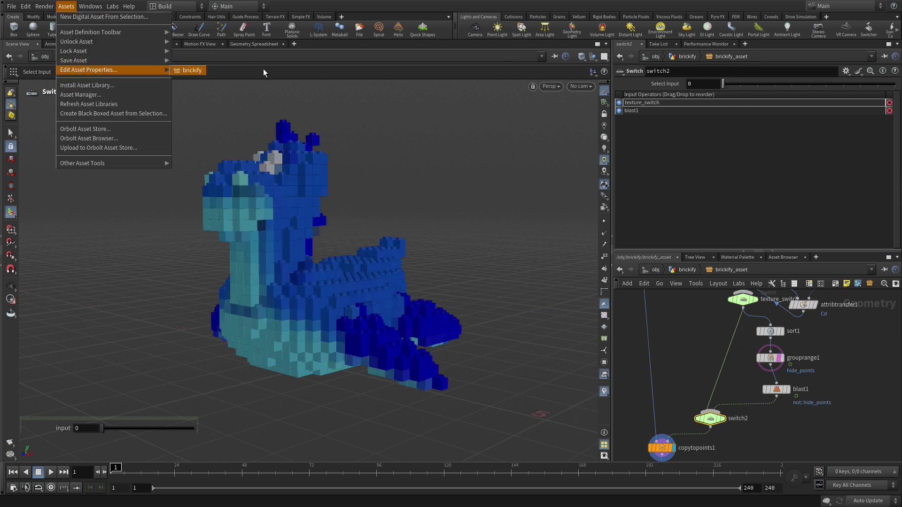
left_click(197, 70)
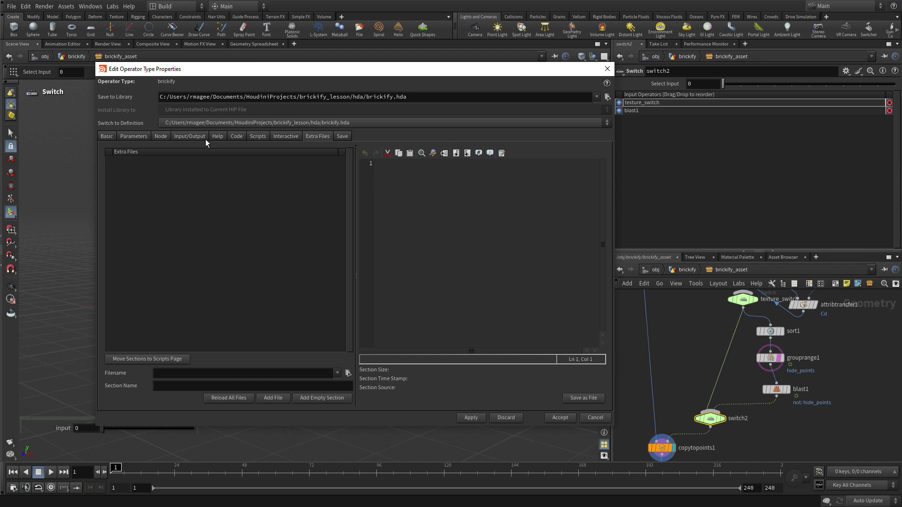
left_click(133, 136)
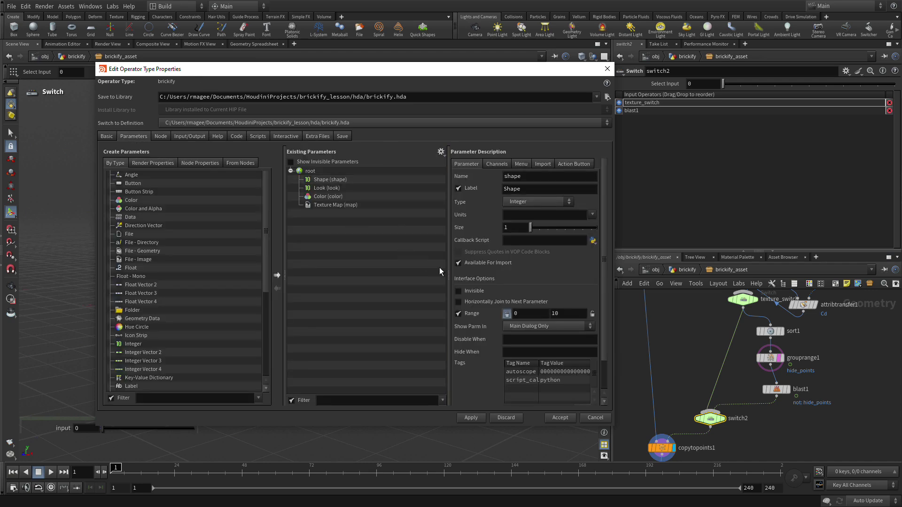
- Promote switch2's Select Input to the asset and add a Separator above it
left_click(710, 419)
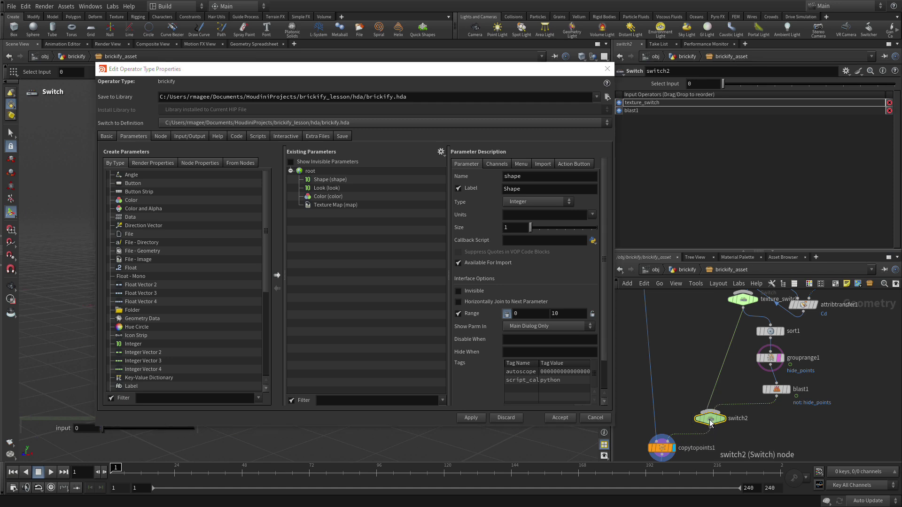
left_click_drag(661, 86, 314, 178)
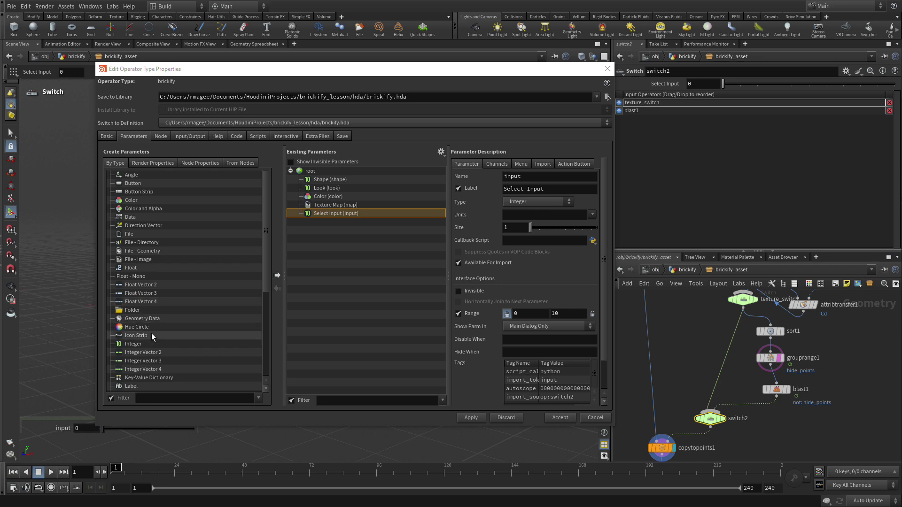
scroll(148, 348, "down", 6)
left_click_drag(136, 345, 339, 210)
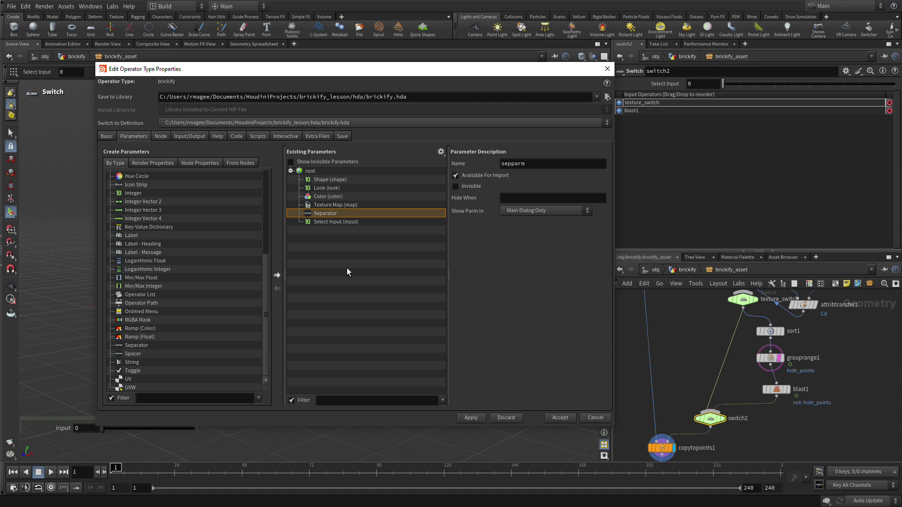
- Rename the Select Input parameter to animate_bricks with the label 'Animate Bricks'
left_click(339, 222)
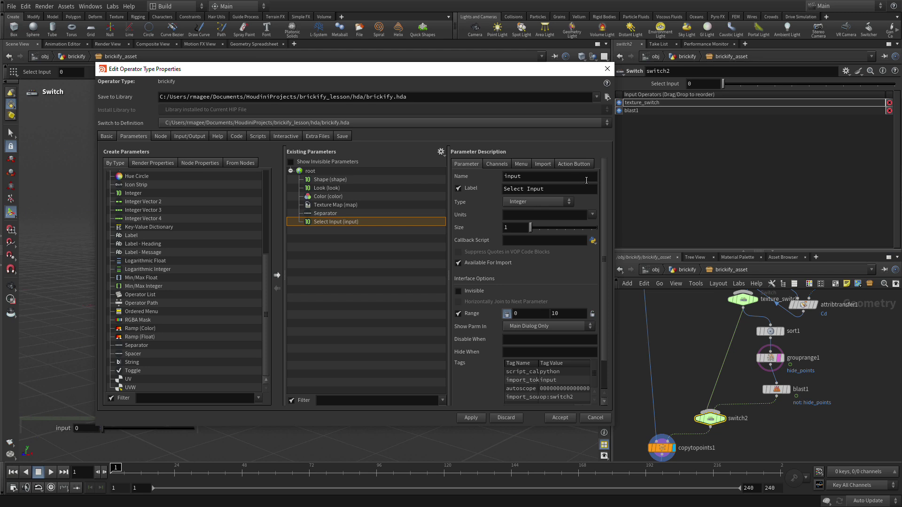
left_click_drag(586, 180, 480, 184)
type("animate_bricks")
key("Tab")
type("Animate Bricks")
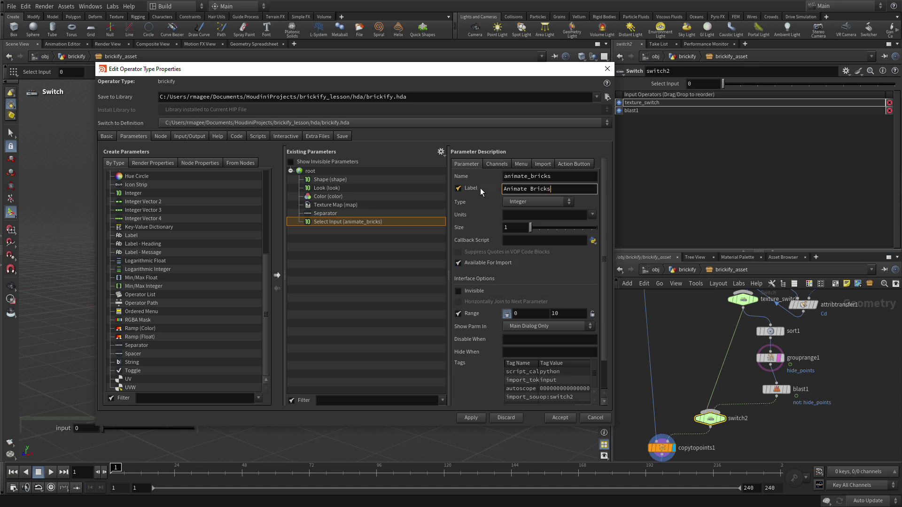
- Make Animate Bricks a toggle linked to switch2's input and apply the changes
left_click(526, 202)
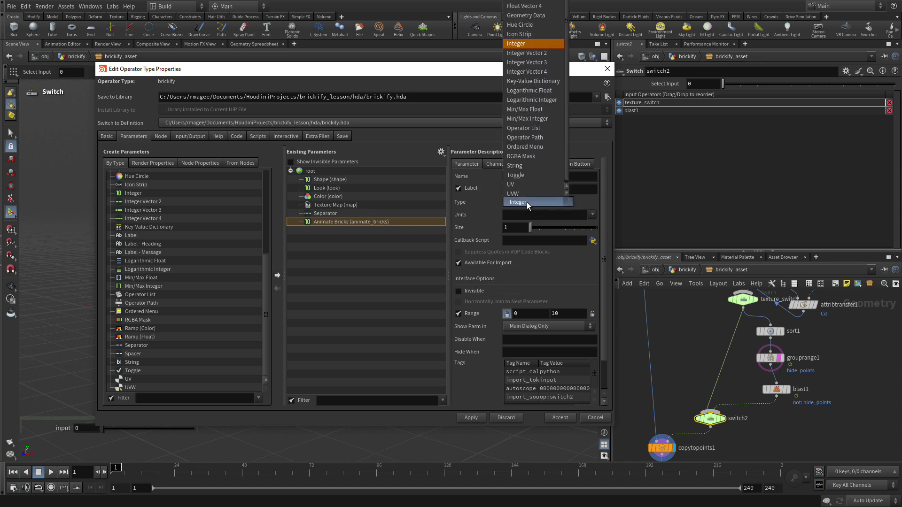
left_click(526, 176)
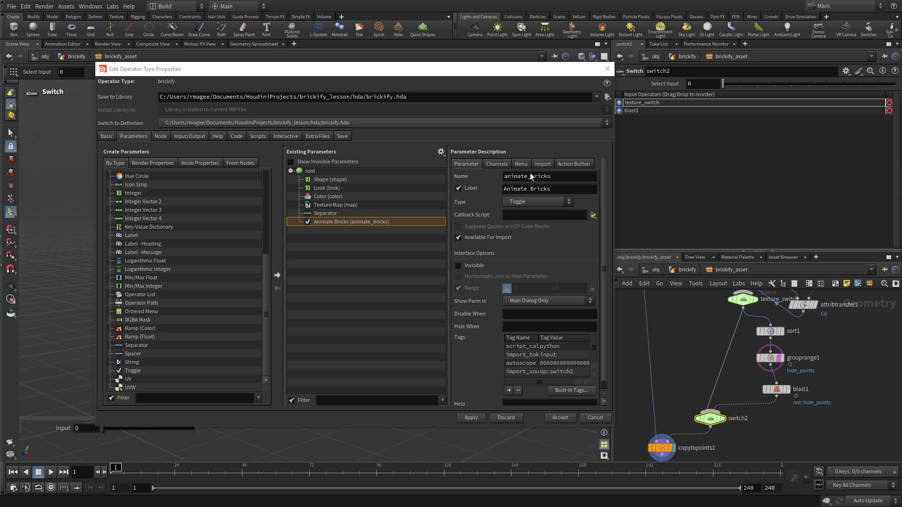
left_click(496, 164)
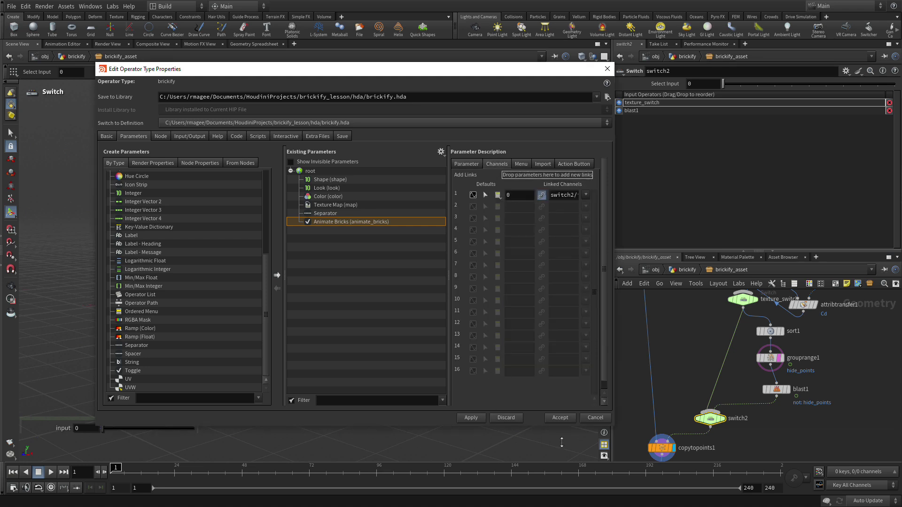
left_click(470, 418)
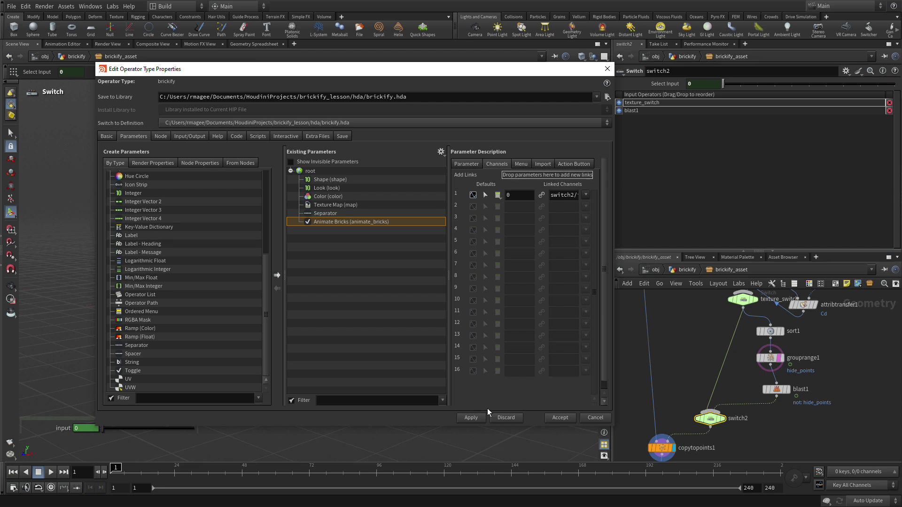
scroll(158, 284, "up", 3)
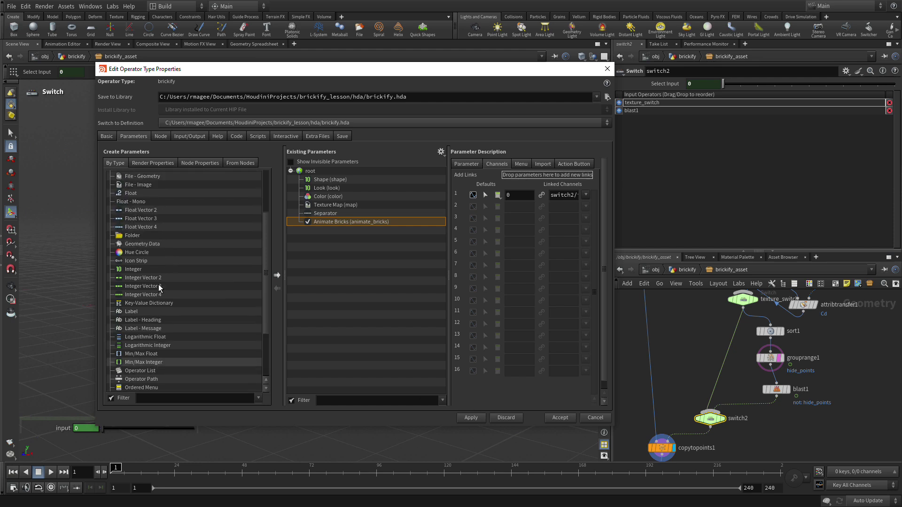
left_click(134, 270)
- Add an Integer parameter below Animate Bricks named build_speed, labelled 'Build Speed'
left_click_drag(135, 272, 335, 232)
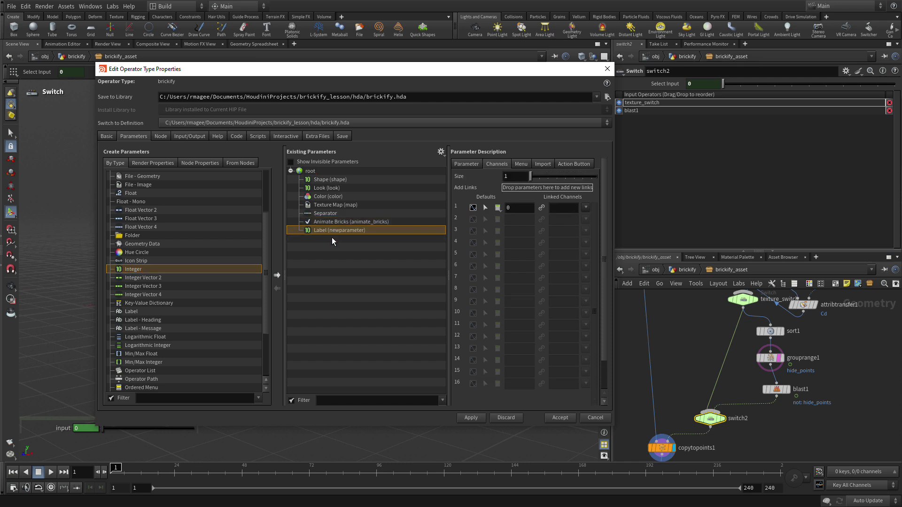
left_click(467, 162)
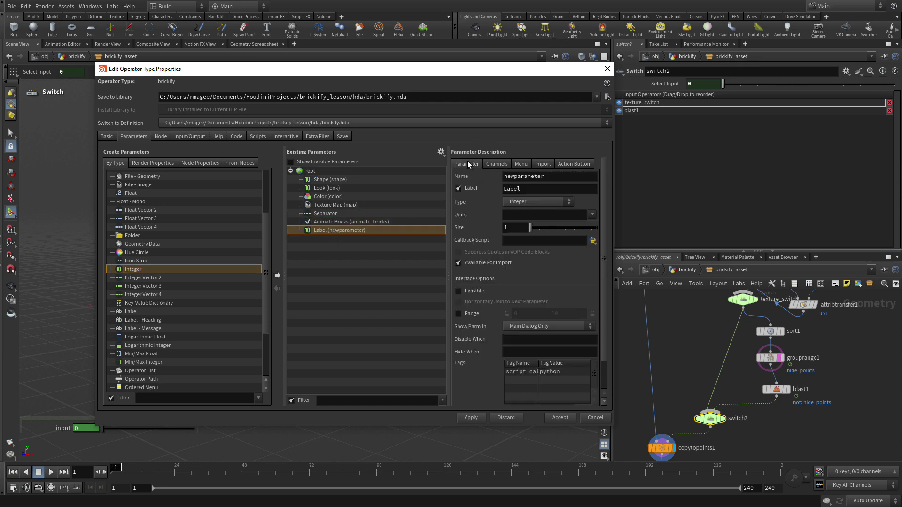
double_click(551, 177)
type("build")
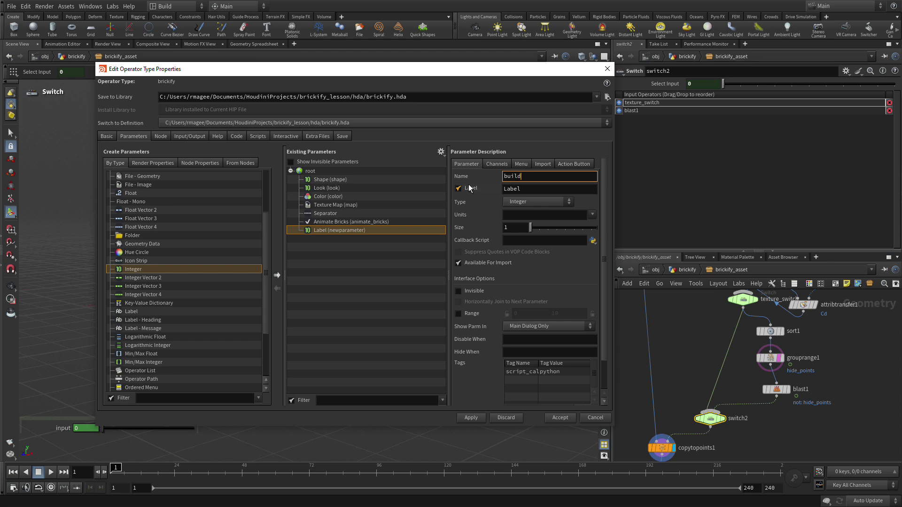
type("_speed")
key("Tab")
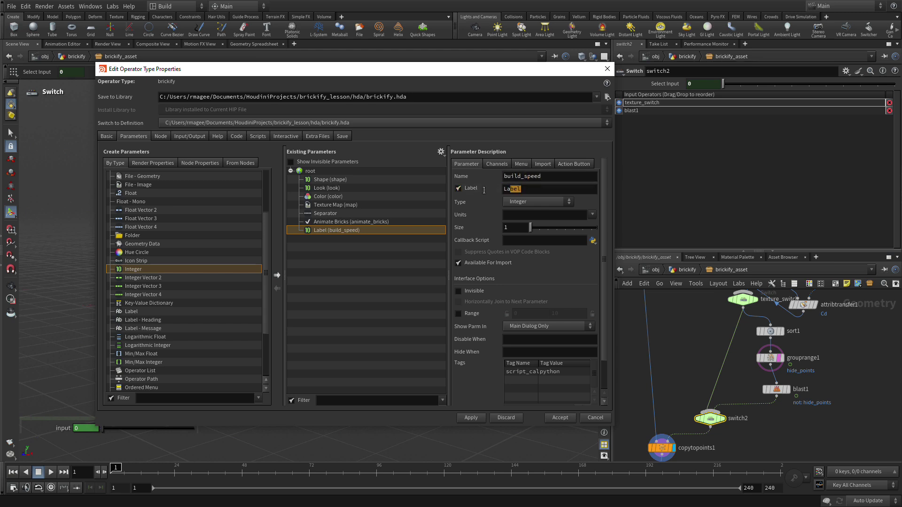
type("Build Speed")
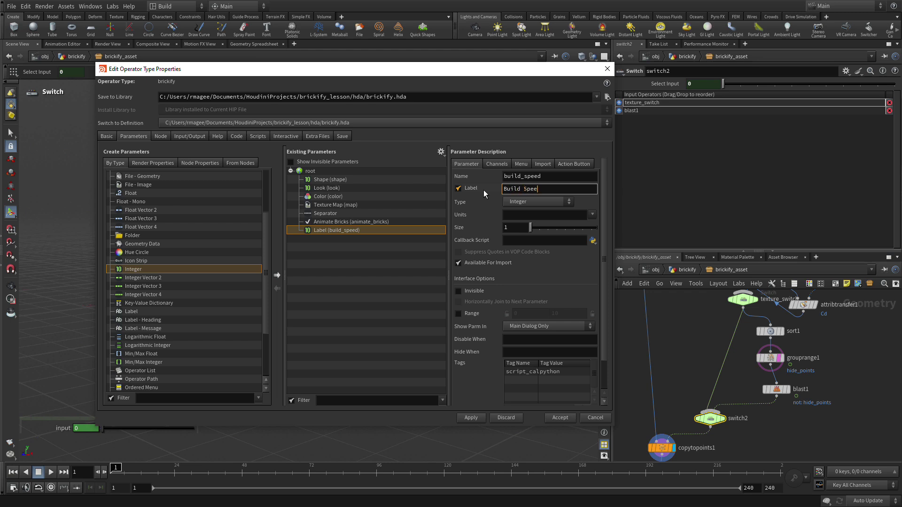
key("Return")
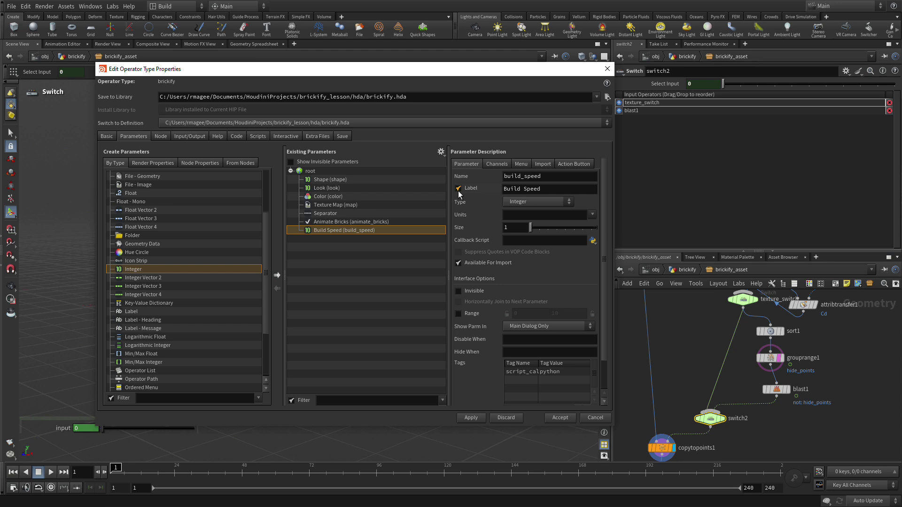
- Give Build Speed a 1–20 range and a default of 10, then accept
left_click(460, 315)
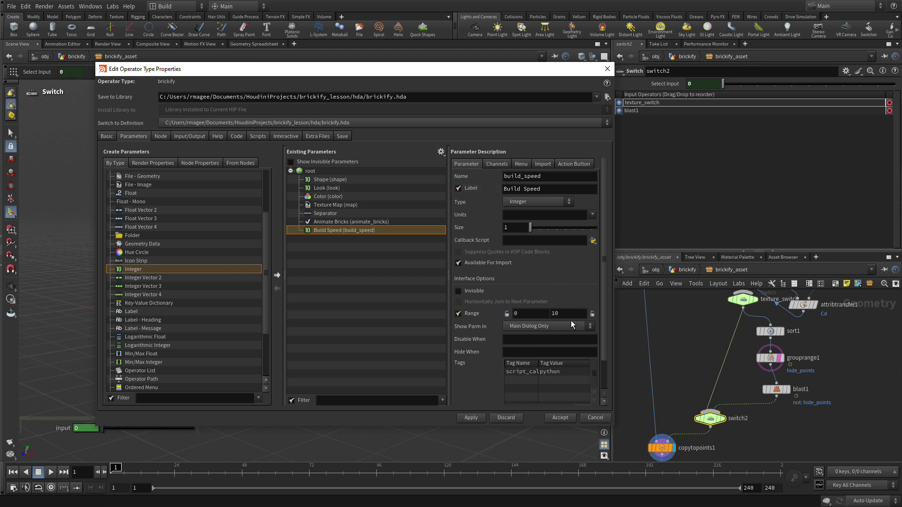
double_click(522, 313)
type("1")
key("Tab")
type("20")
key("Return")
left_click(497, 164)
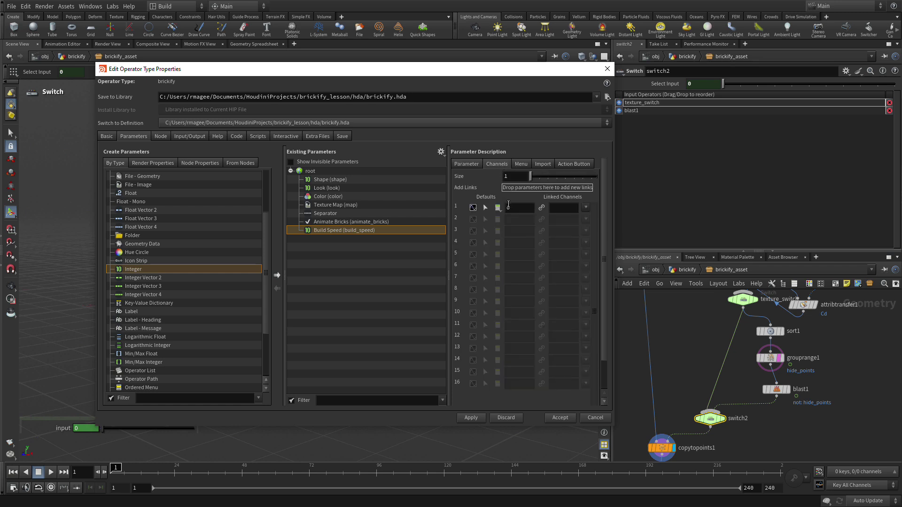
left_click(512, 207)
type("10")
key("Return")
left_click(559, 418)
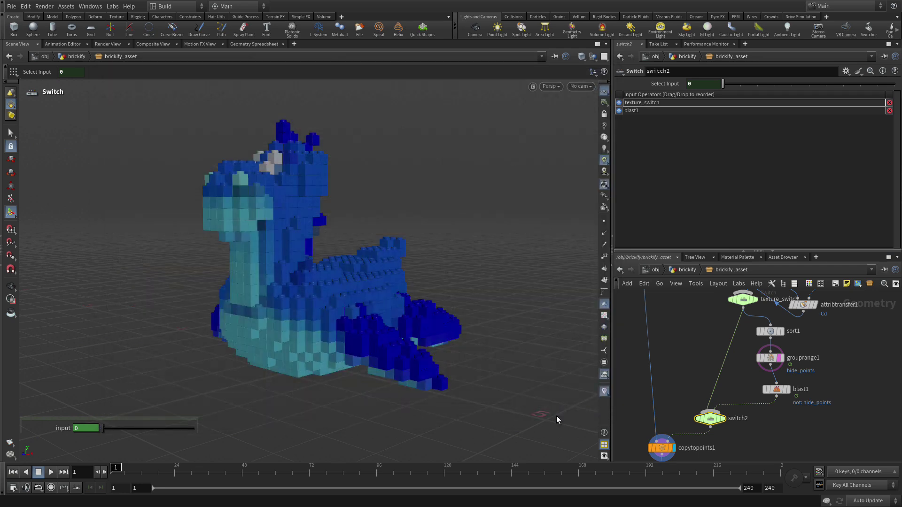
- Return to /obj/brickify and scrub the timeline to watch the bricks build
left_click(710, 316)
left_click(687, 271)
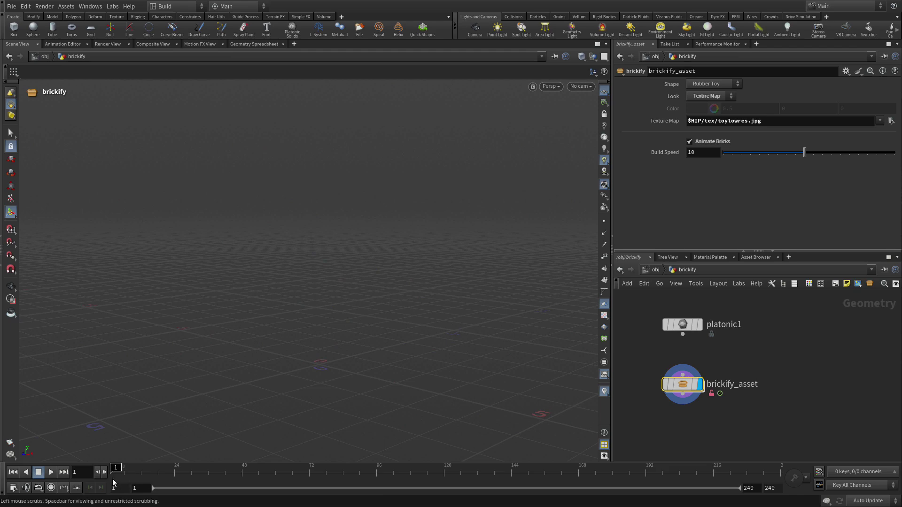
mouse_move(112, 470)
left_mouse_down()
mouse_move(728, 470)
mouse_move(111, 470)
left_mouse_up()
- Turn Animate Bricks off, then go inside brickify_asset and select switch2
left_click(691, 141)
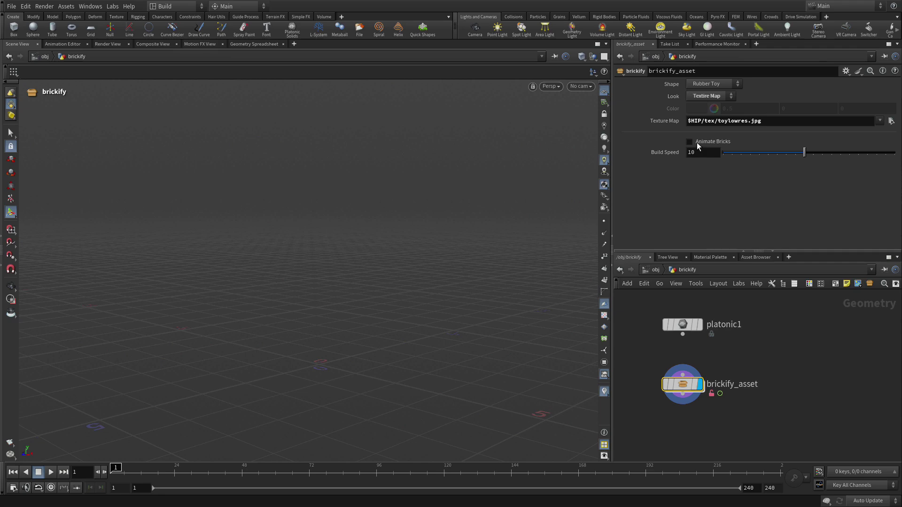
double_click(684, 384)
left_click(709, 418)
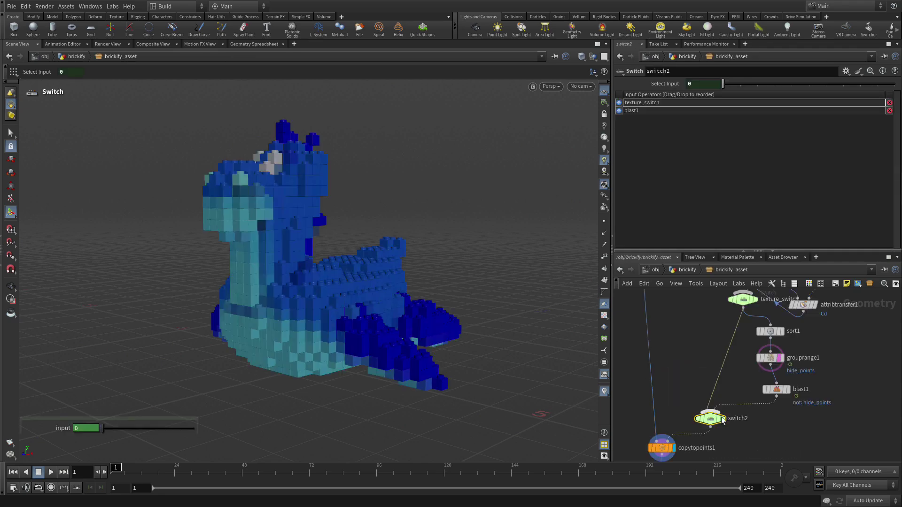
middle_click_drag(792, 435, 776, 410)
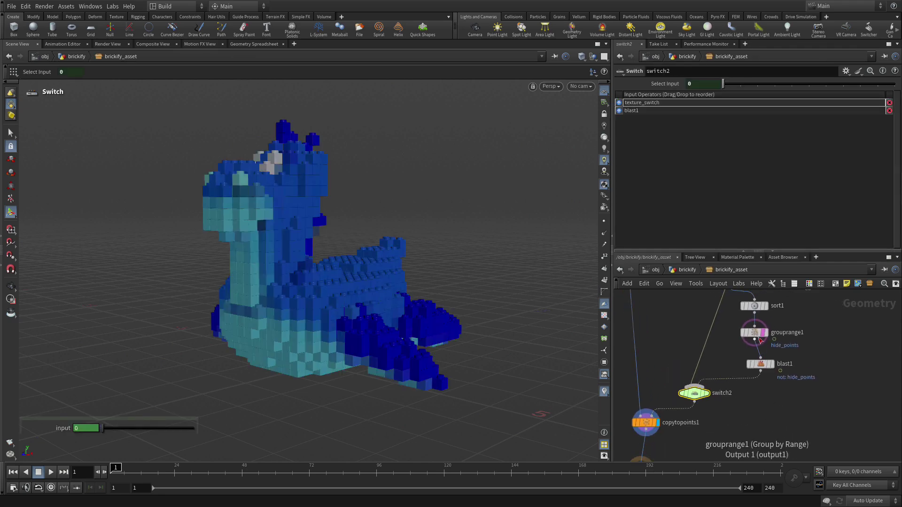
- Set grouprange1's Length to ($F-1)*ch("../build_speed") and go back up to brickify
mouse_move(760, 335)
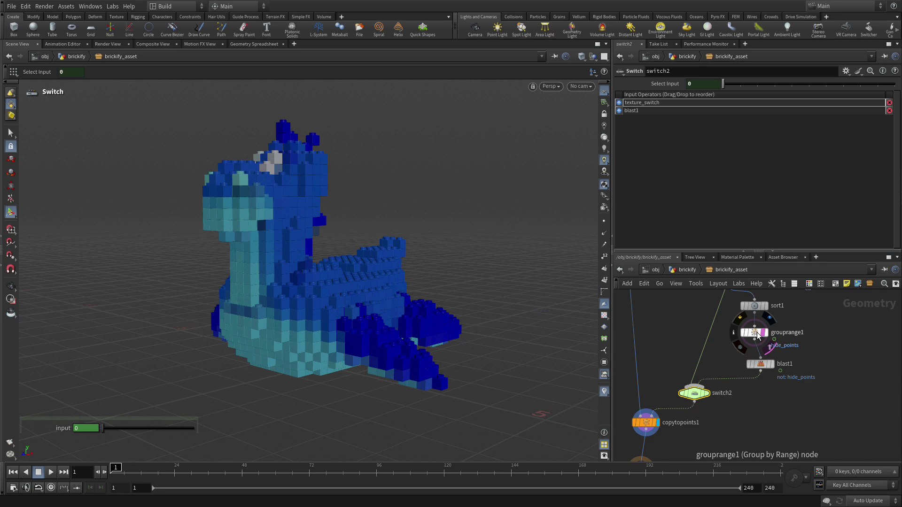
left_click(756, 334)
key("BackSpace")
key("BackSpace")
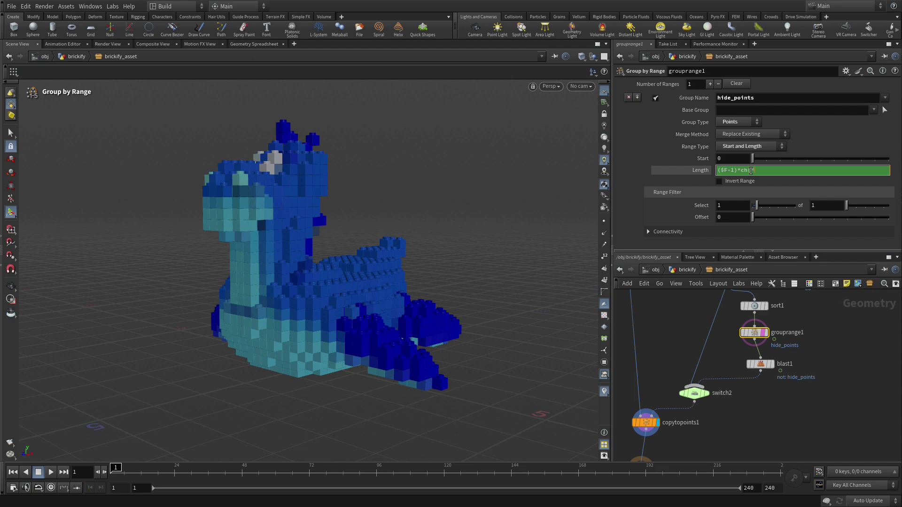
type("/")
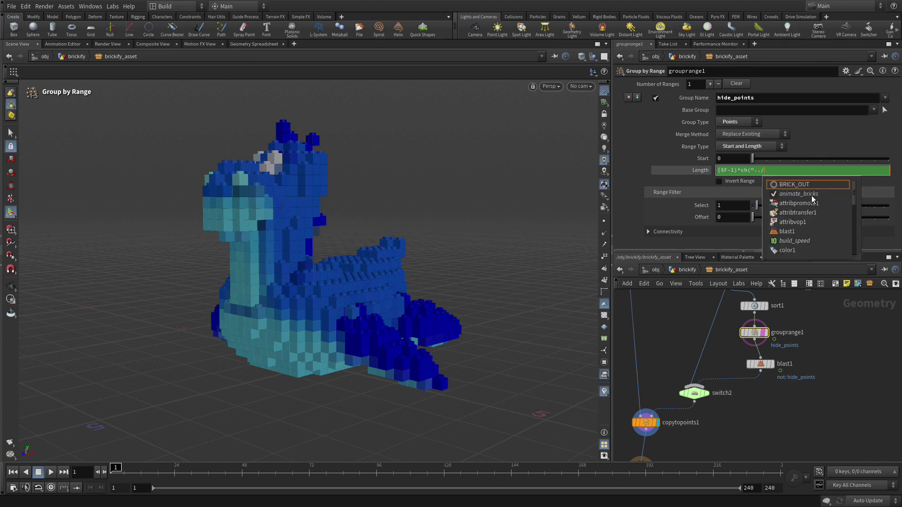
left_click(801, 244)
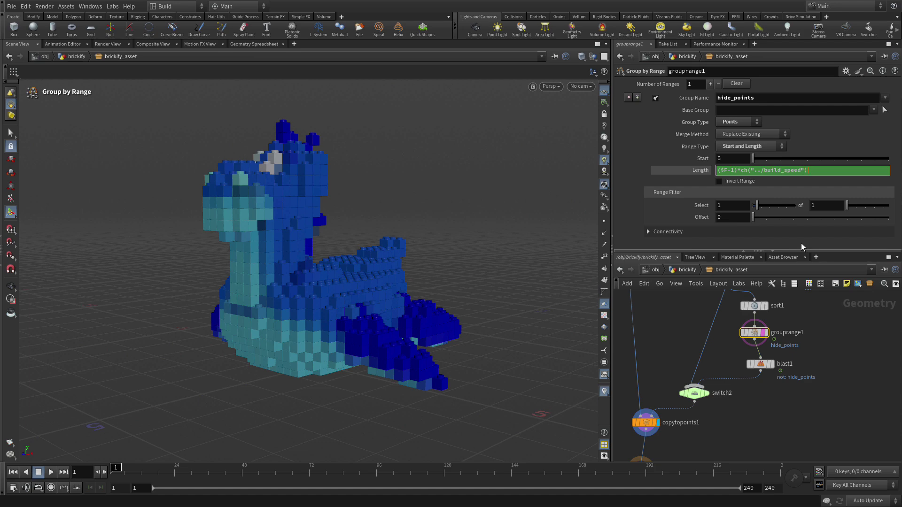
key("Return")
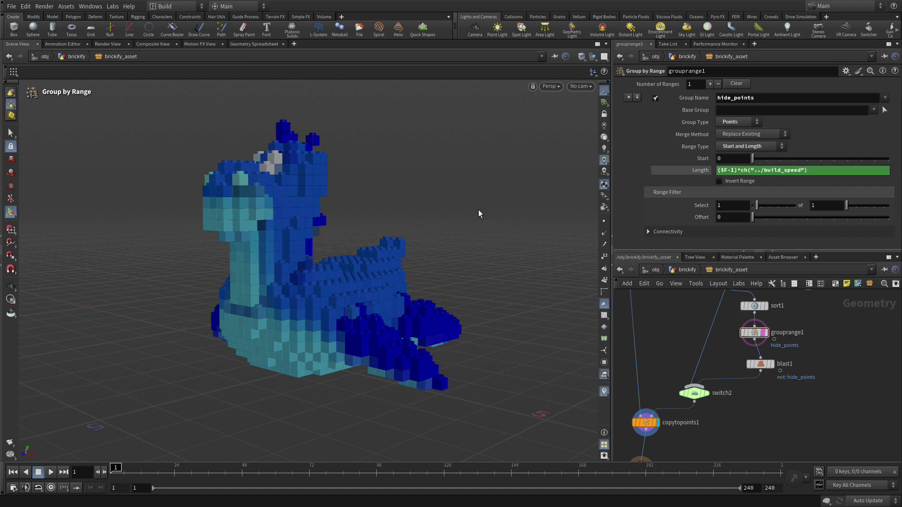
key("u")
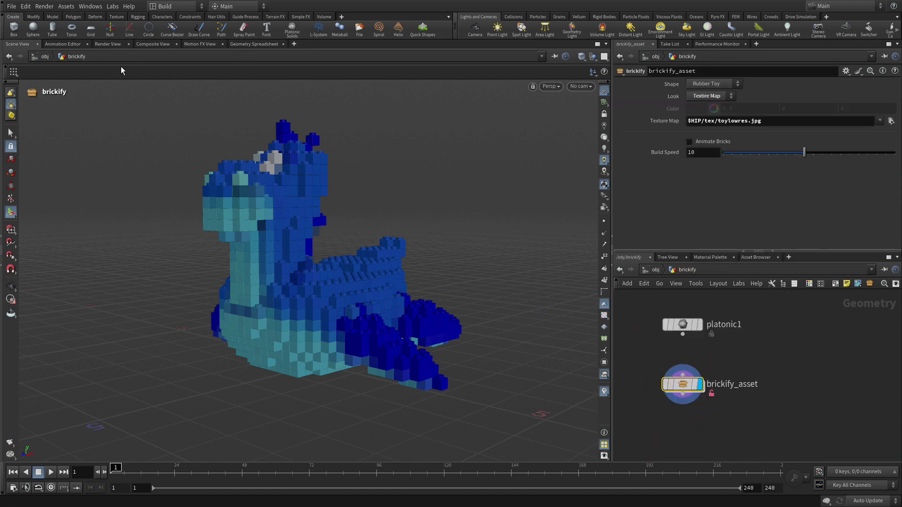
- Save the brickify asset definition
left_click(66, 6)
mouse_move(89, 60)
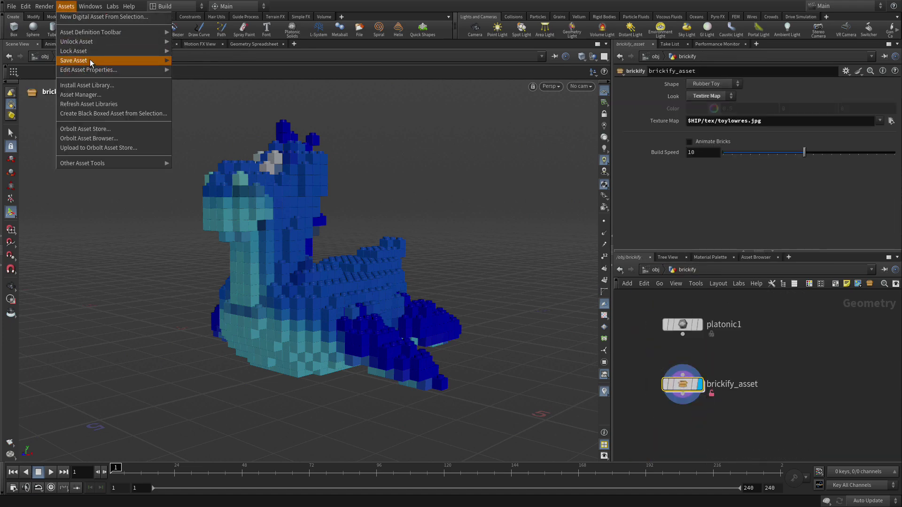
left_click(192, 62)
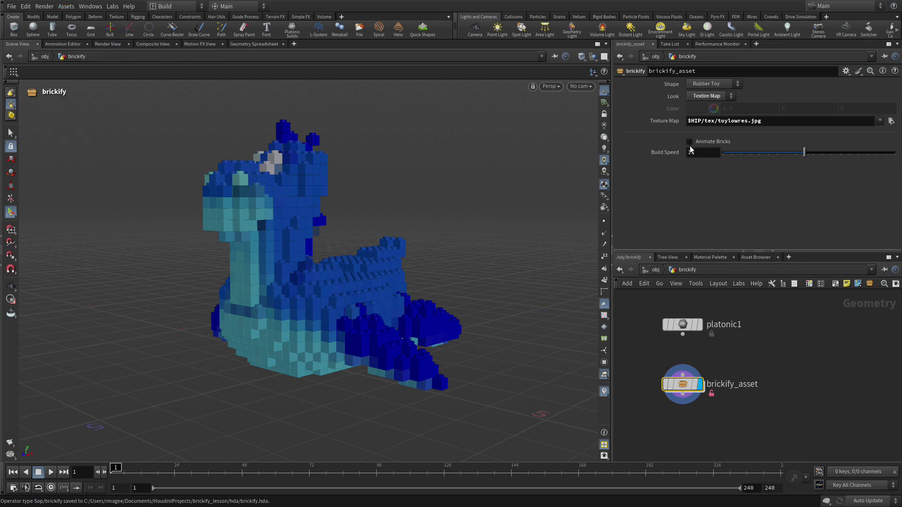
- Play the build, then lower Build Speed to 2 and replay from frame 1
left_click(50, 472)
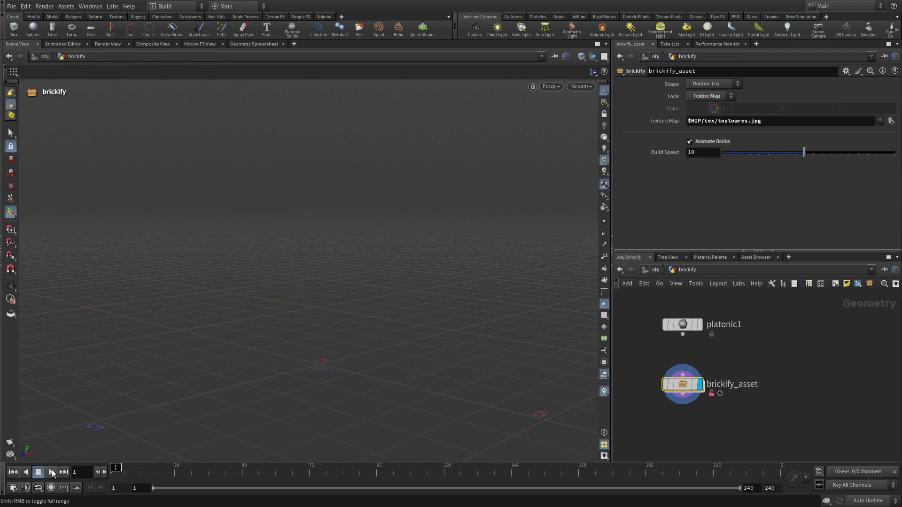
key("Escape")
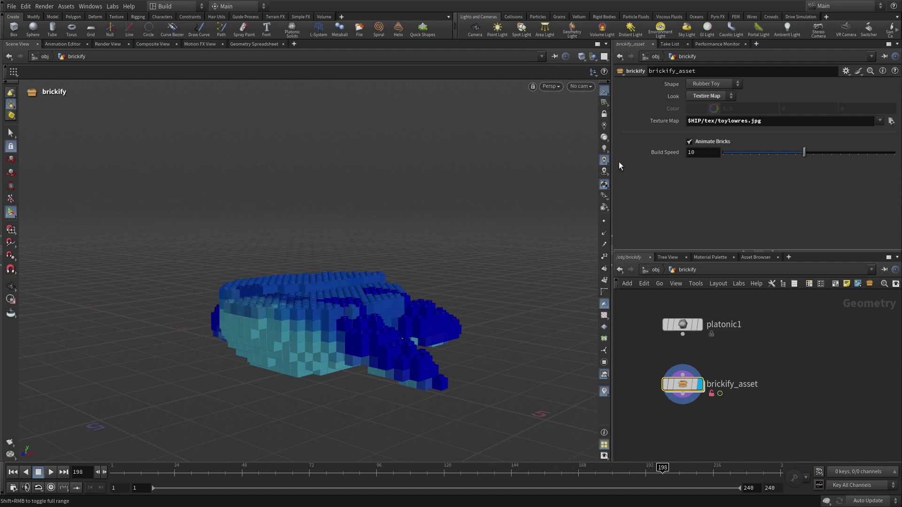
left_click_drag(805, 152, 731, 153)
left_click(12, 472)
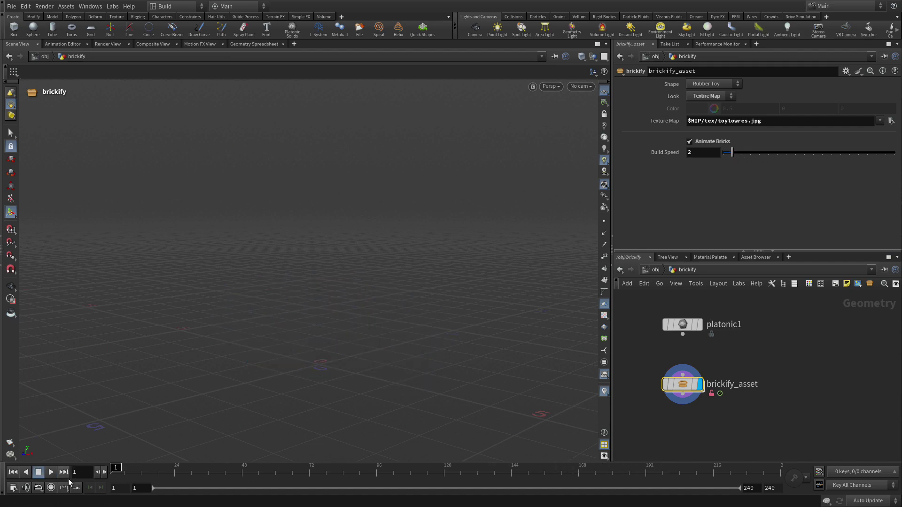
left_click(51, 476)
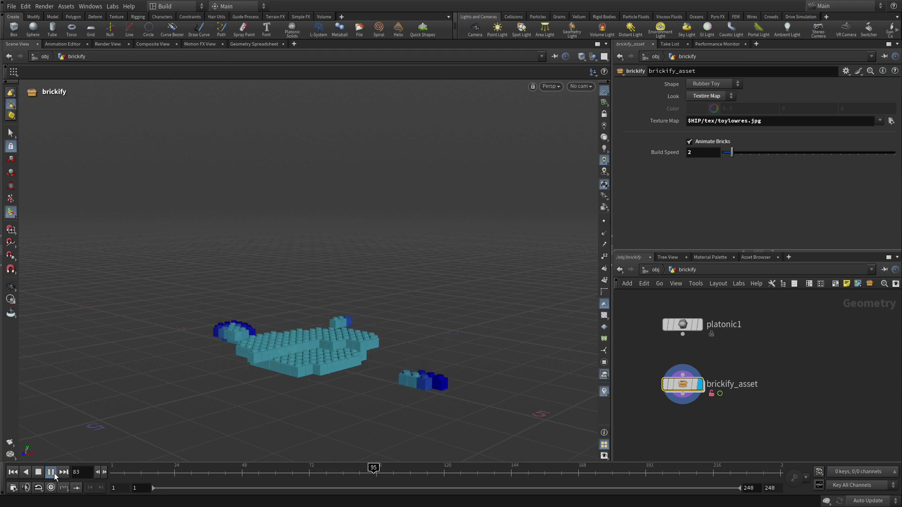
left_click(38, 472)
left_click(12, 472)
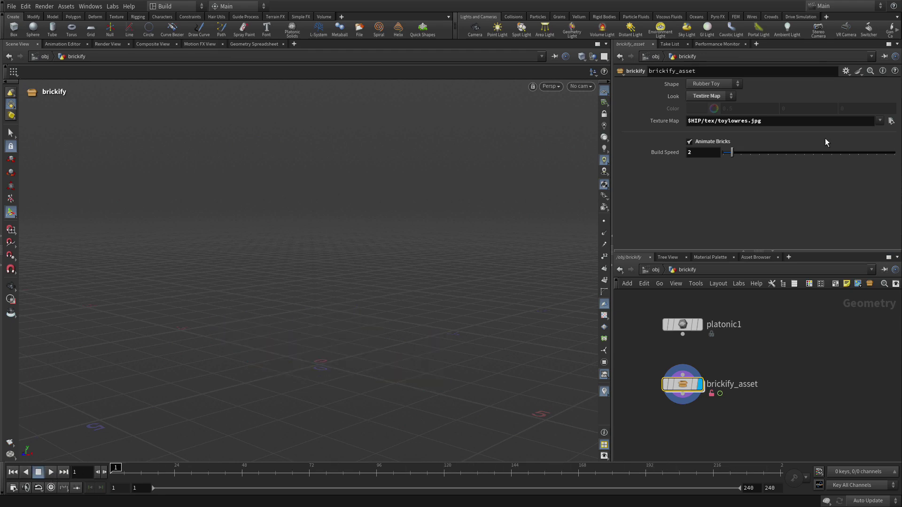
- Set Build Speed to 30 and play until the squab is fully built
double_click(691, 153)
type("30")
key("Return")
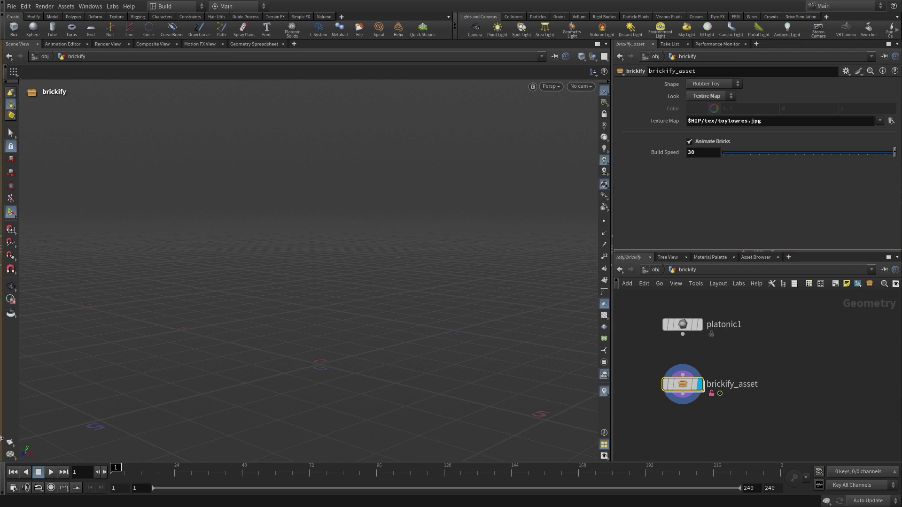
left_click(51, 472)
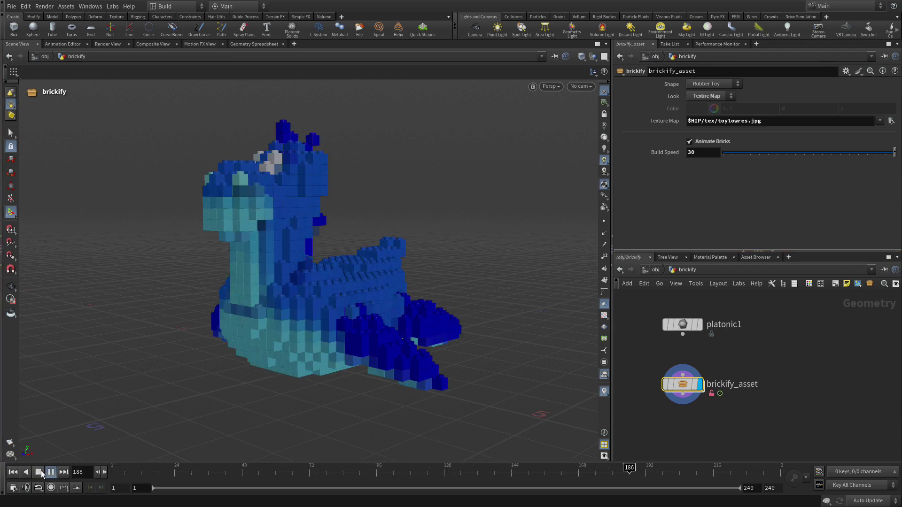
left_click(41, 473)
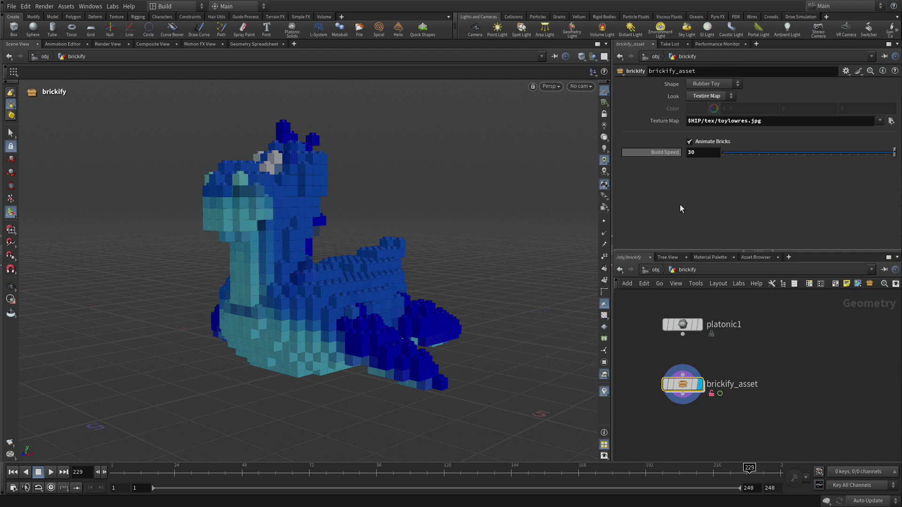
left_click(698, 140)
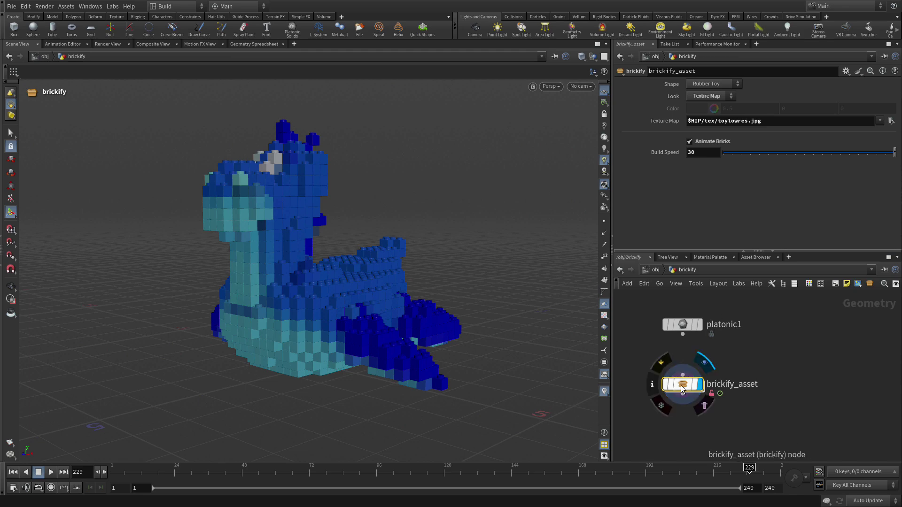
- Lock the brickify asset and save its changes
left_click(66, 6)
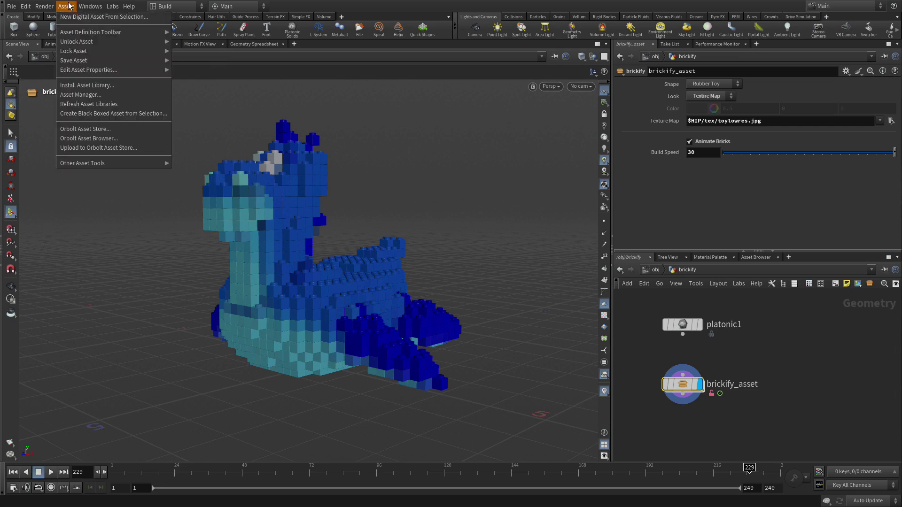
mouse_move(128, 52)
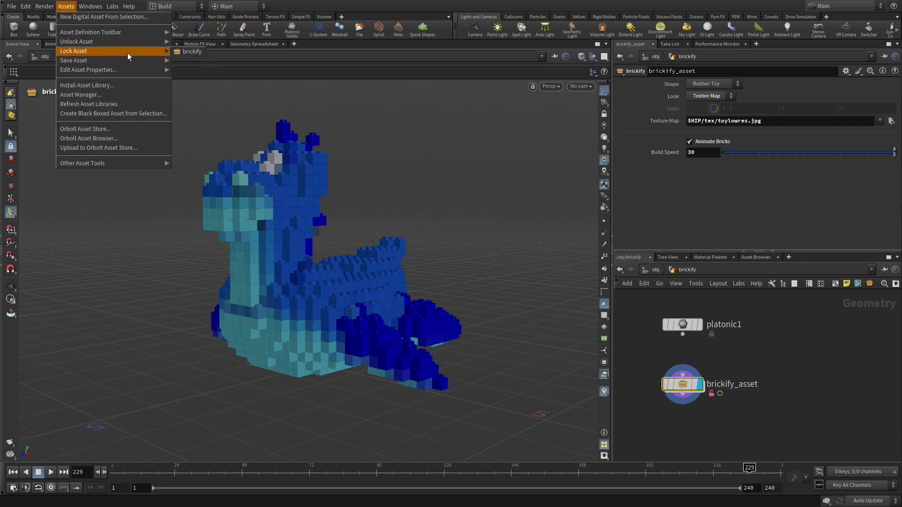
left_click(190, 51)
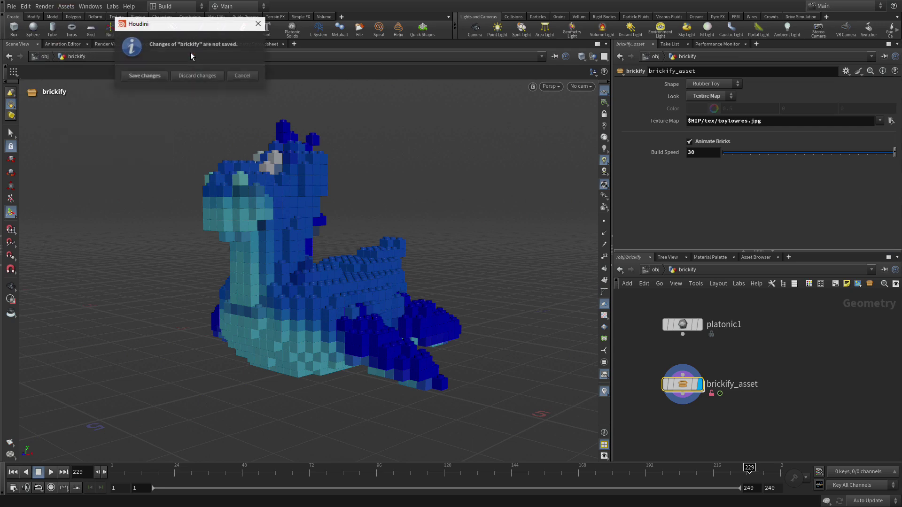
left_click(153, 75)
- Look inside brickify_asset's network and return to the brickify level
left_click(710, 426)
double_click(683, 383)
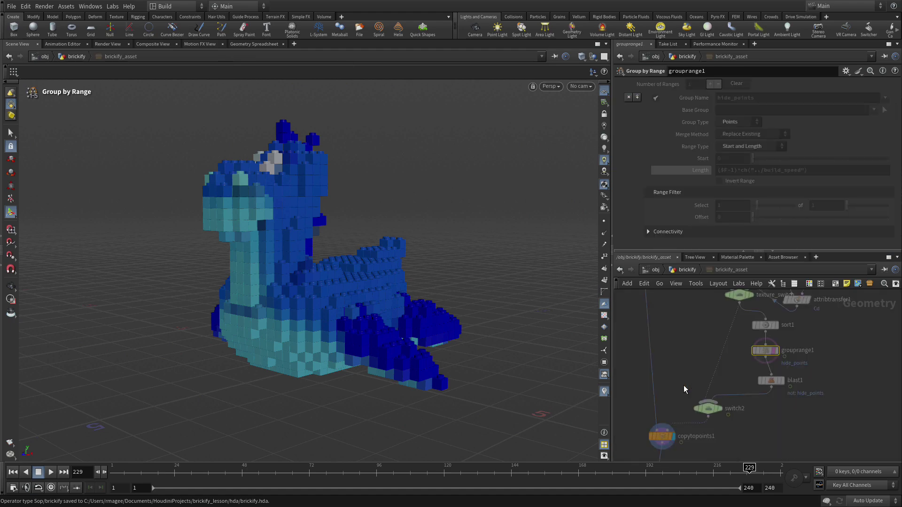
left_click(692, 273)
left_click(839, 415)
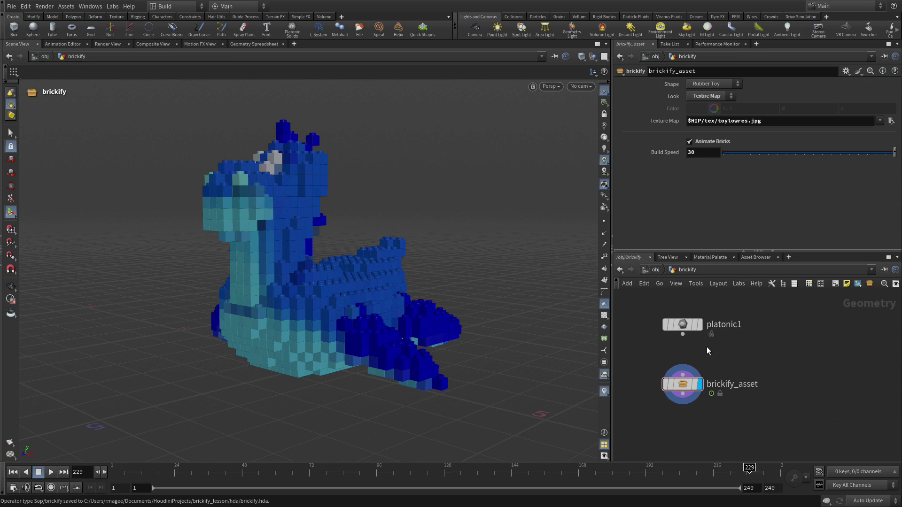
- Enter the squab object's network, select brickify1, and frame the brick squab
left_click(650, 269)
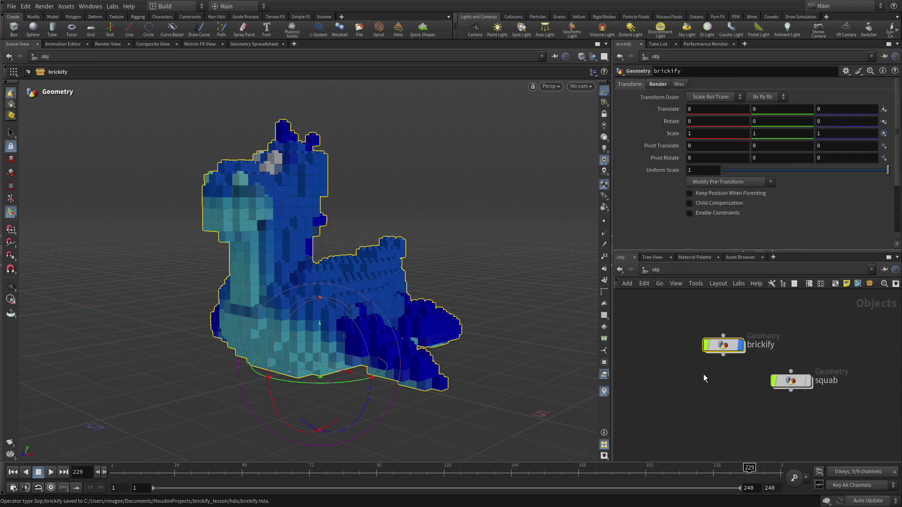
double_click(793, 381)
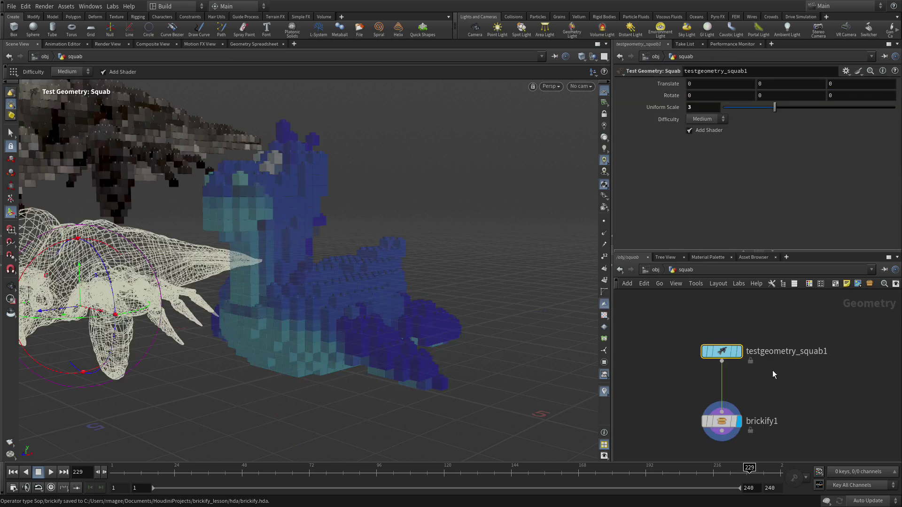
left_click(651, 271)
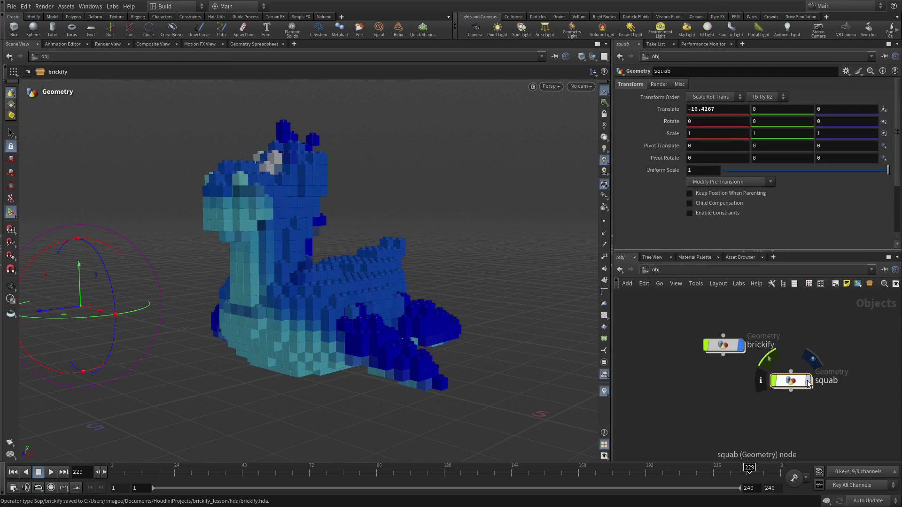
double_click(794, 382)
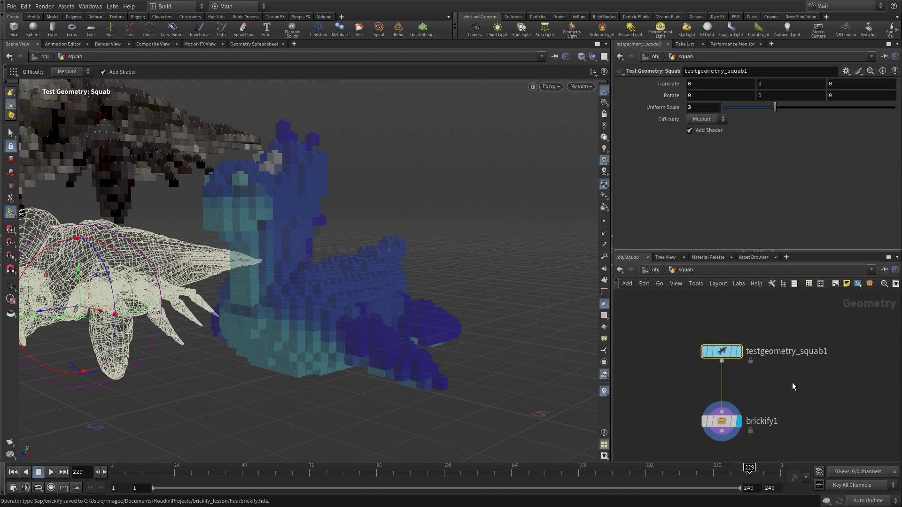
left_click(726, 426)
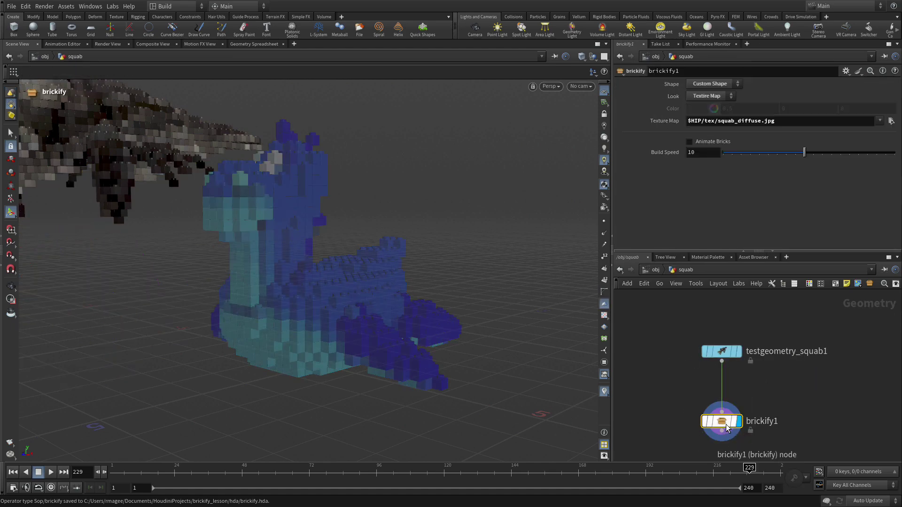
key("Escape")
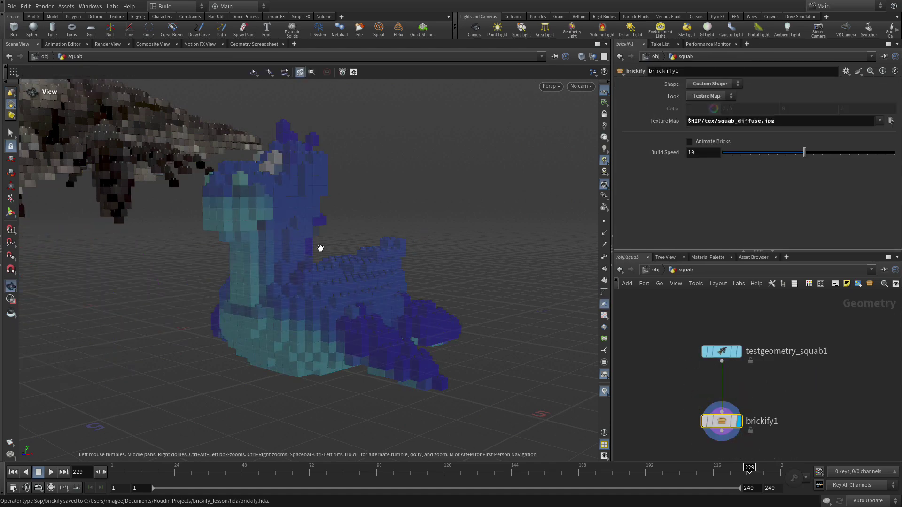
middle_click_drag(232, 232, 458, 307)
left_click_drag(457, 307, 423, 277)
key("Return")
- Turn on Animate Bricks with Build Speed 50 and play the squab build
left_click(709, 141)
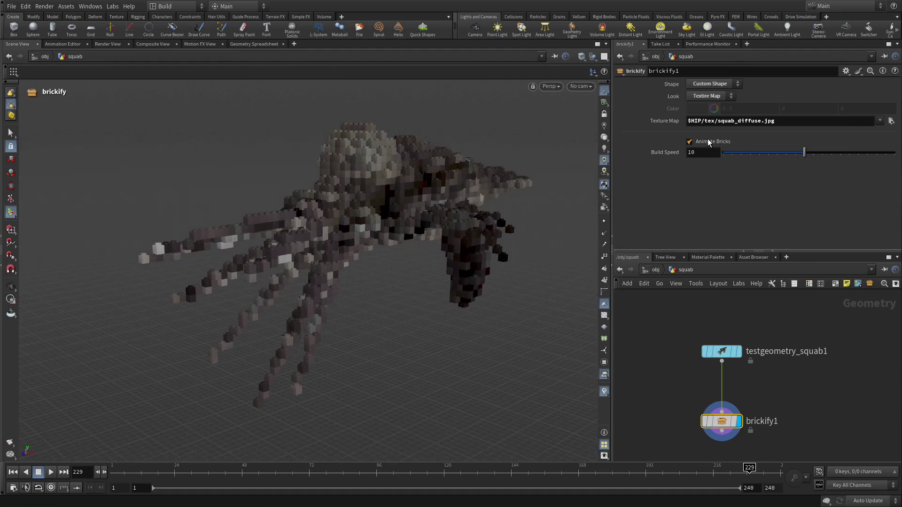
mouse_move(123, 473)
left_mouse_down()
mouse_move(338, 473)
mouse_move(112, 473)
left_mouse_up()
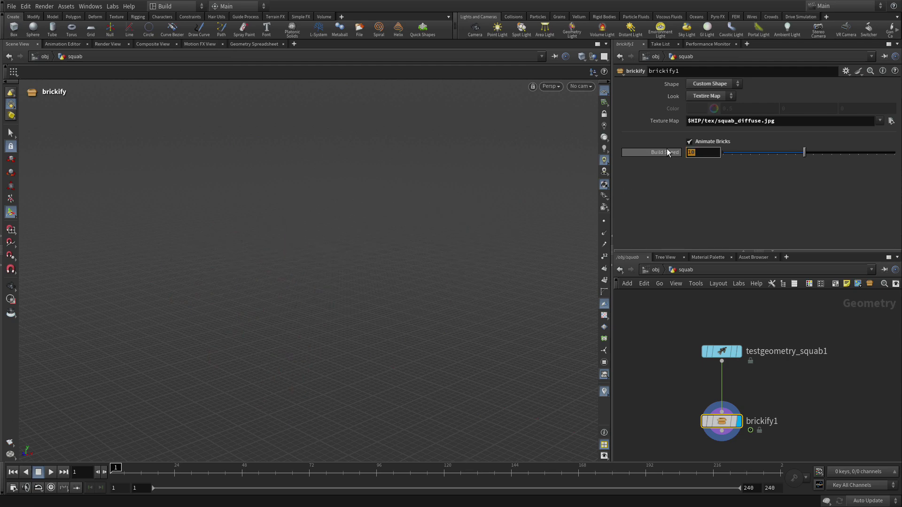
type("0")
key("Return")
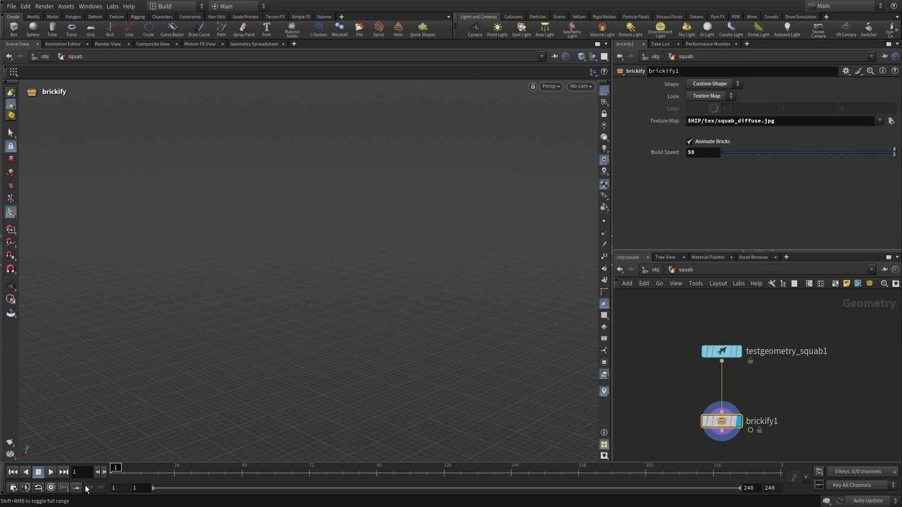
left_click(50, 473)
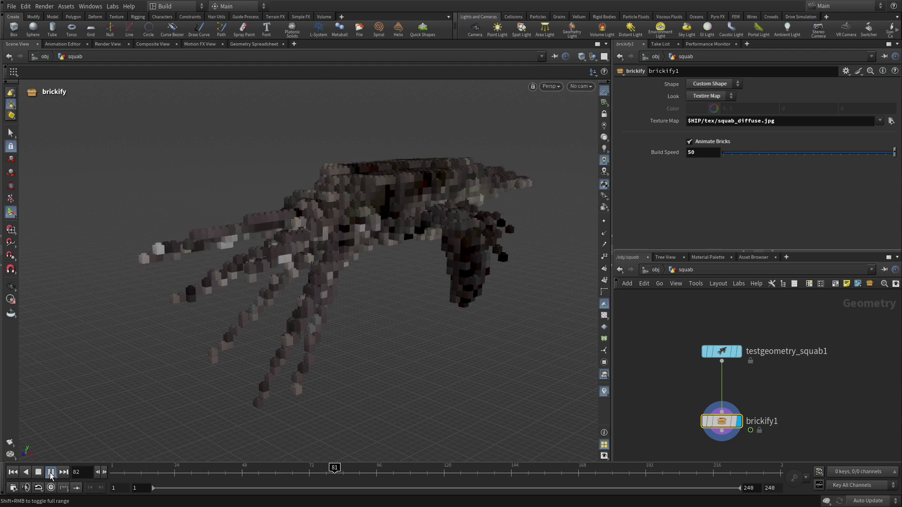
left_click(51, 473)
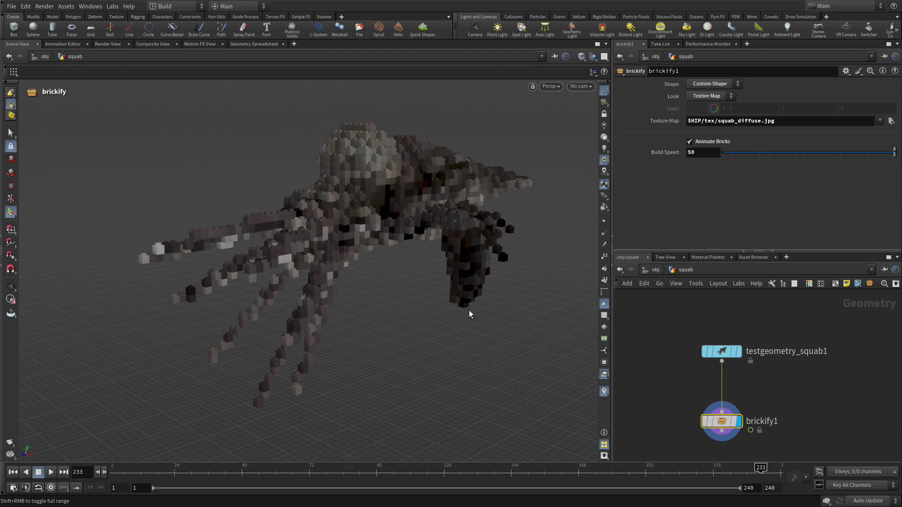
- Change Build Speed to 30 and replay the build from the start
double_click(692, 152)
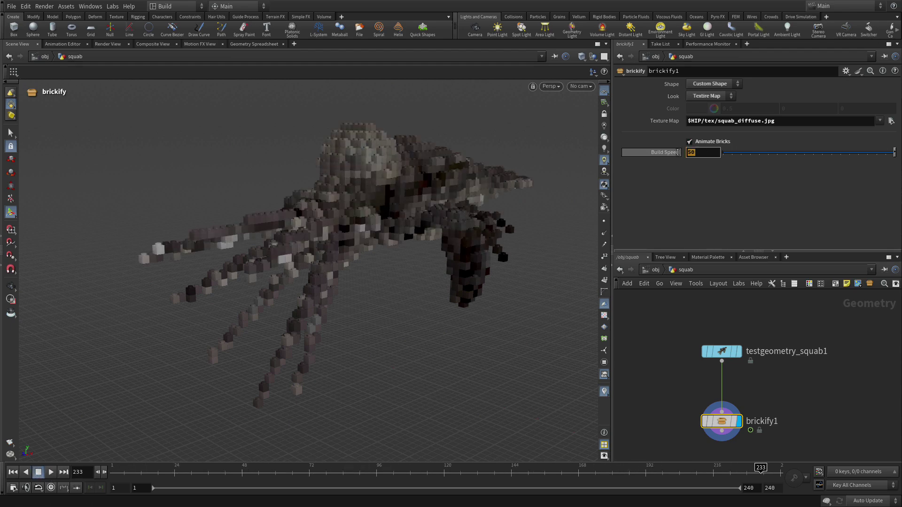
type("30")
key("Return")
left_click(131, 478)
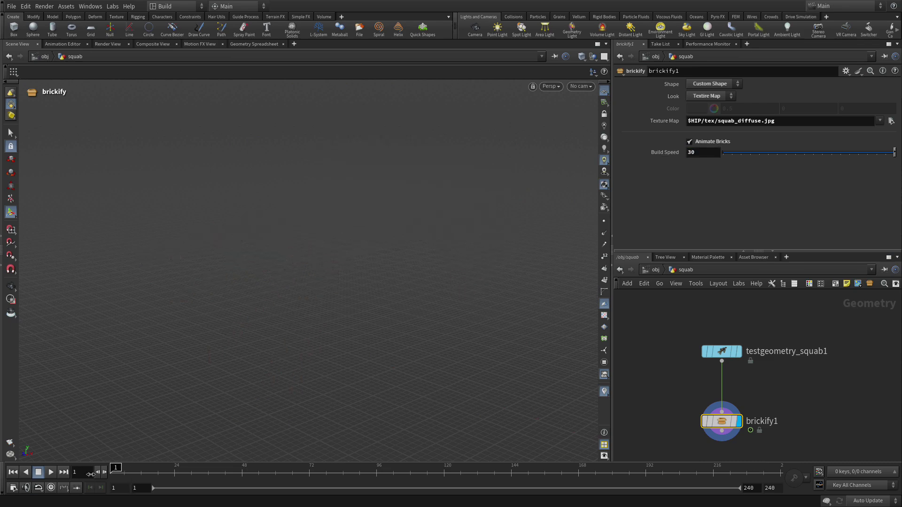
left_click(51, 472)
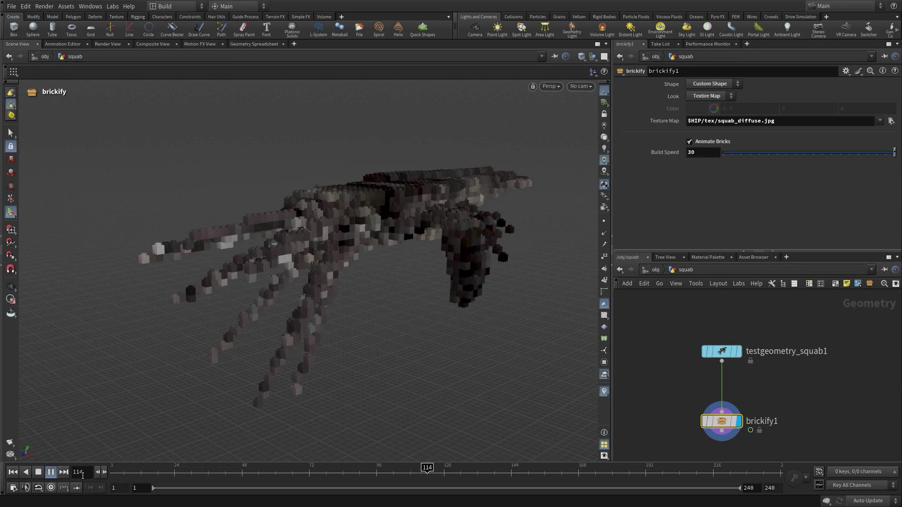
left_click(51, 472)
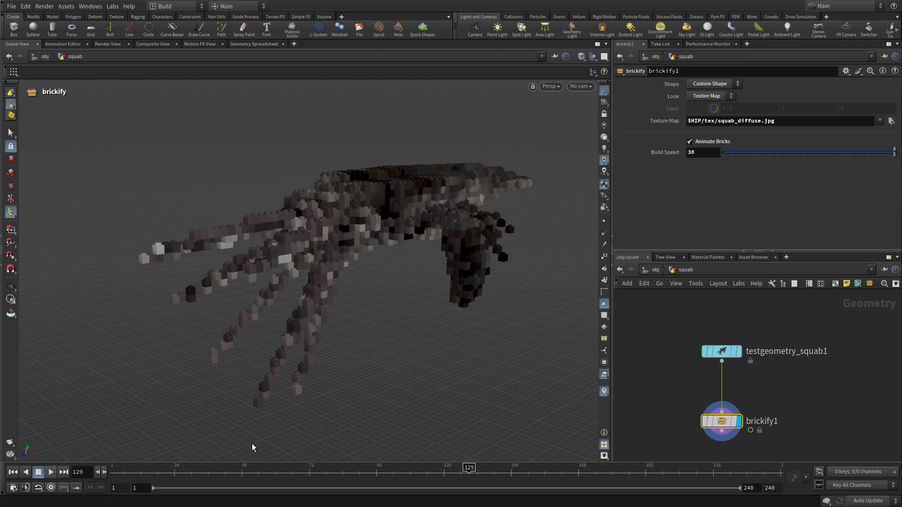
- Go back to object level and open the brickify object's network
left_click(648, 271)
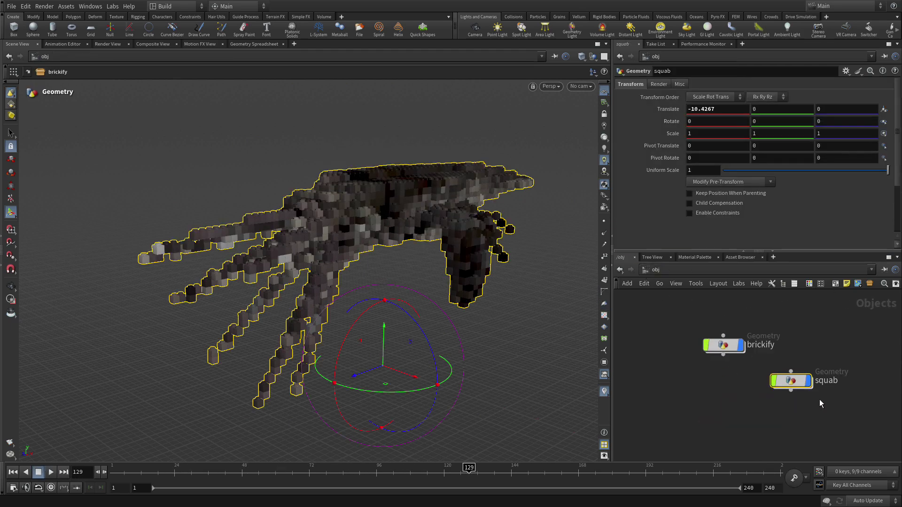
left_click_drag(792, 372, 727, 356)
double_click(726, 351)
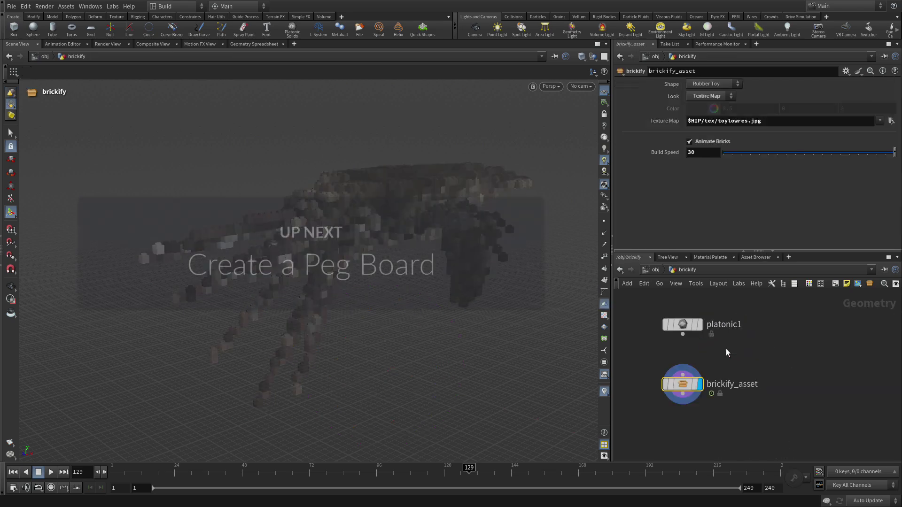